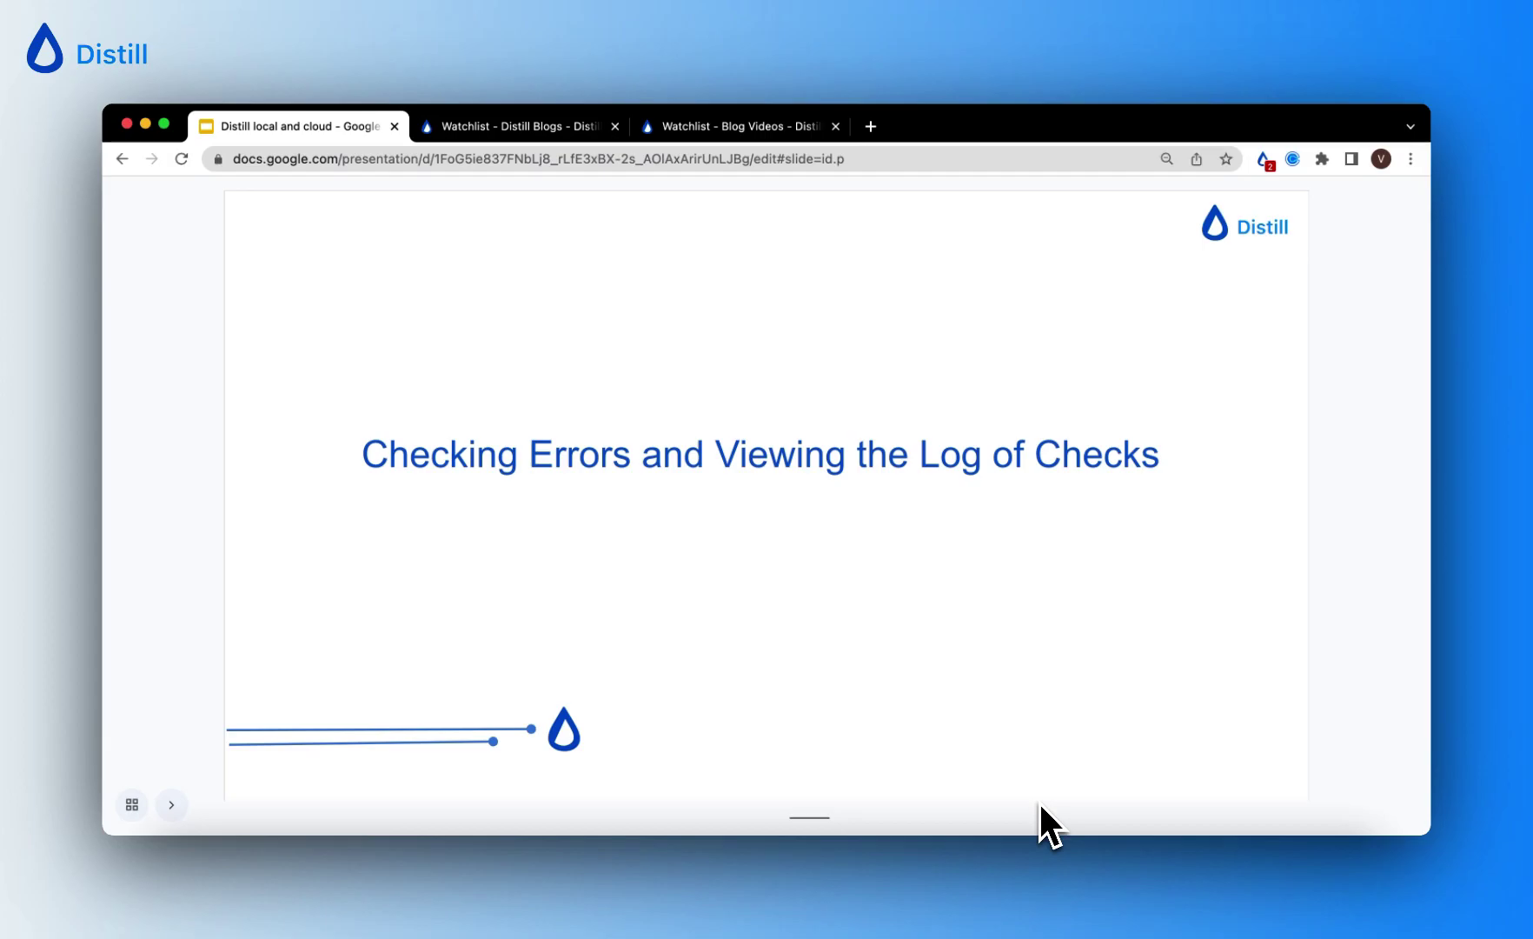
Step: Switch to the Distill Blogs watchlist to see the Bestbuy AMD GPU alert monitor
left_click(531, 137)
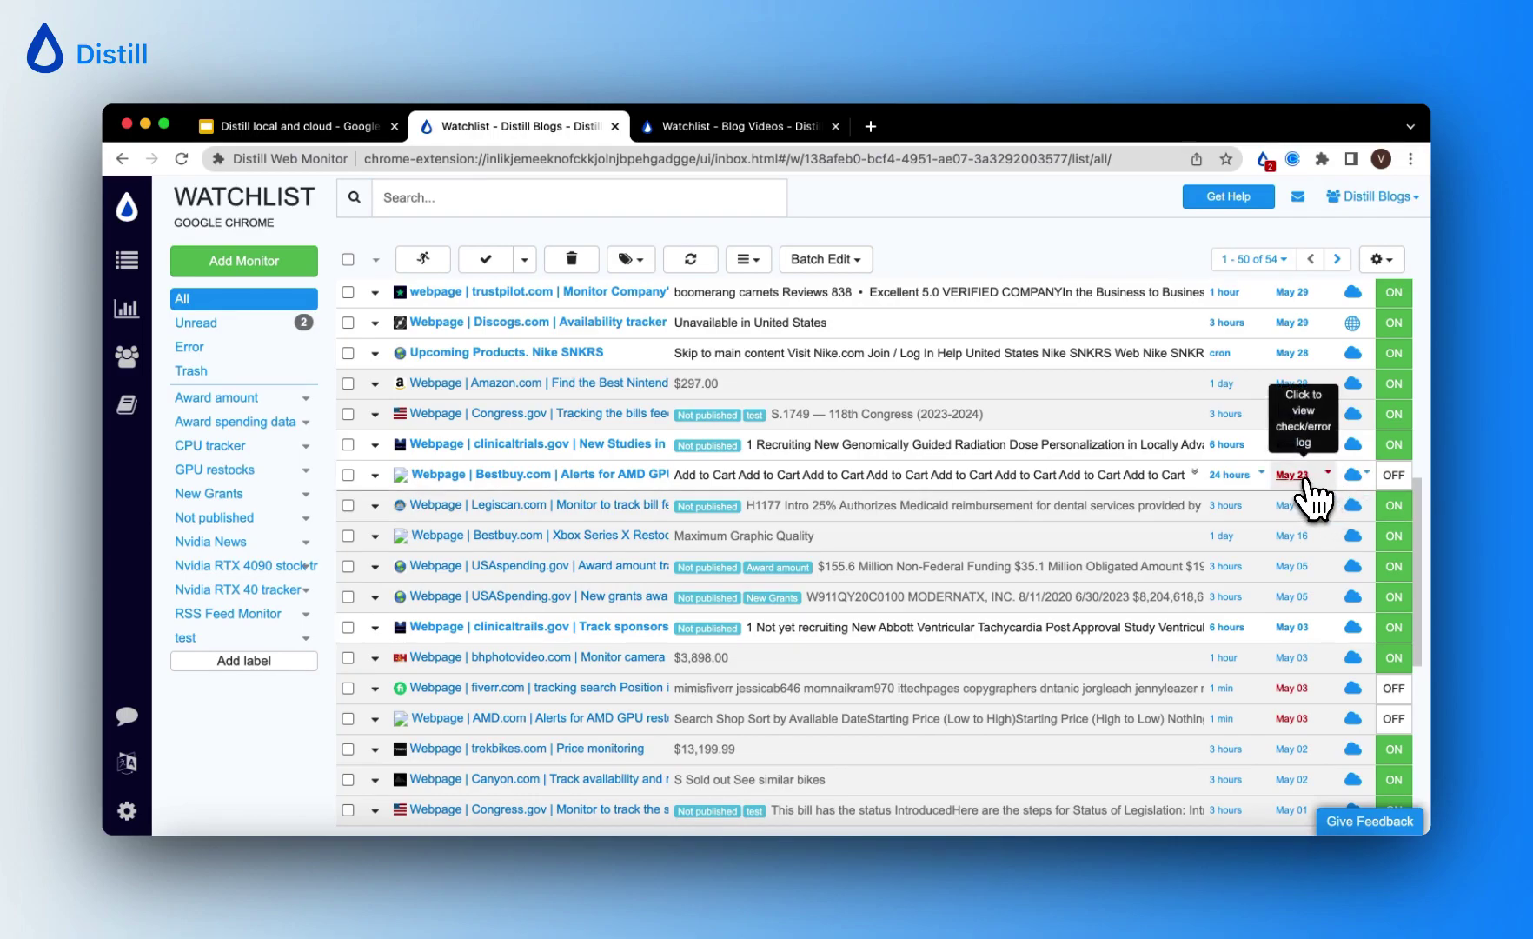
Step: Review the Bestbuy AMD GPU monitor's SELECTION_EMPTY error details, then close its check log
left_click(1322, 477)
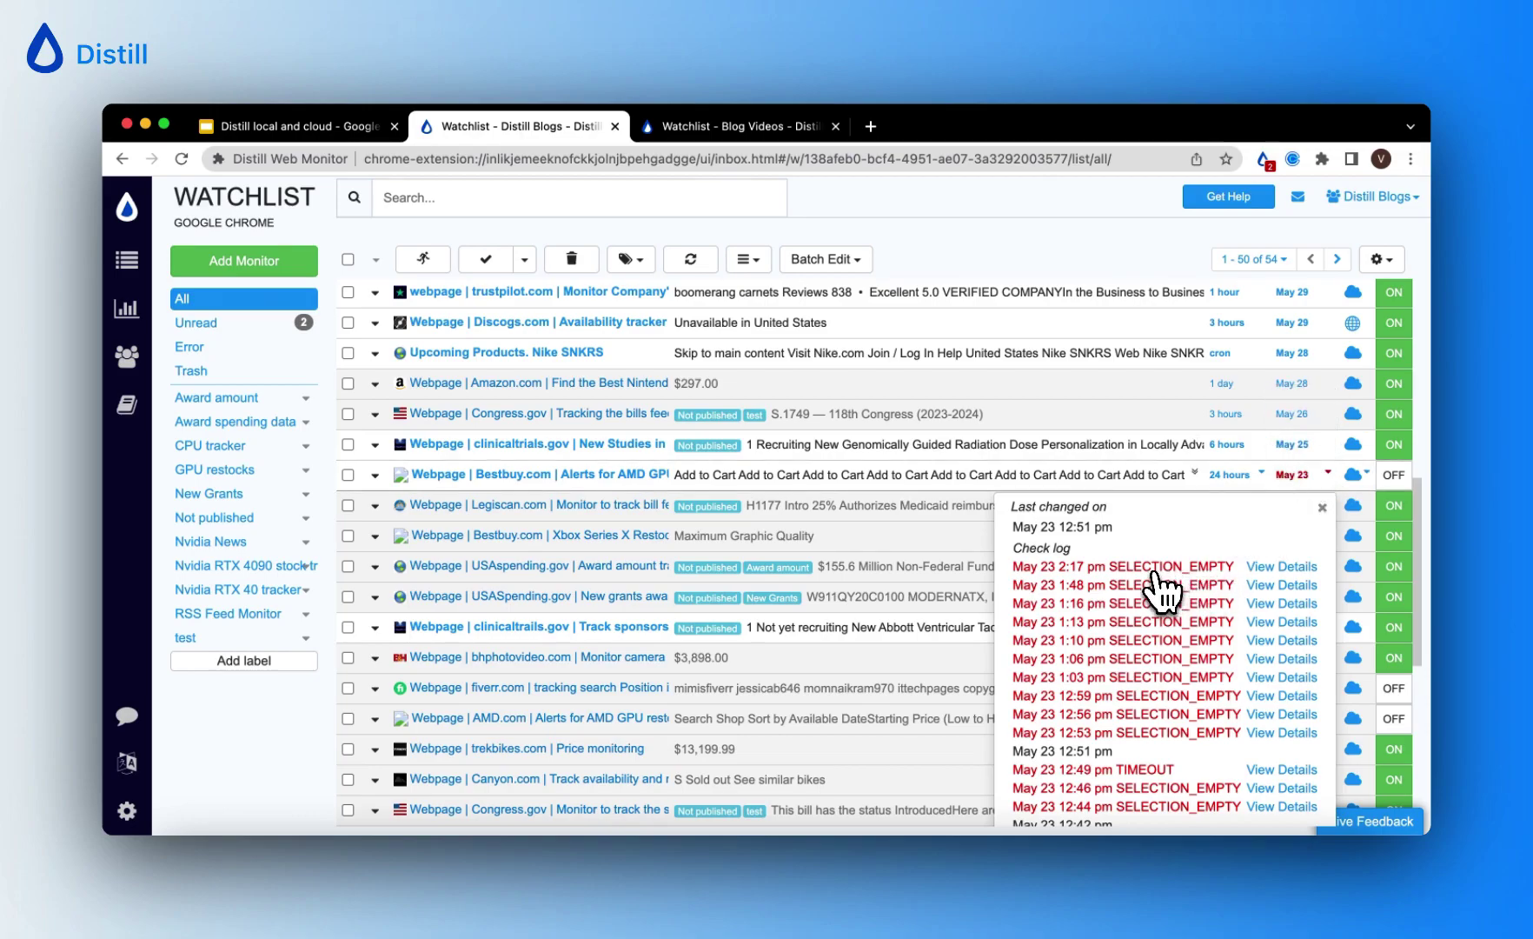
mouse_move(1164, 569)
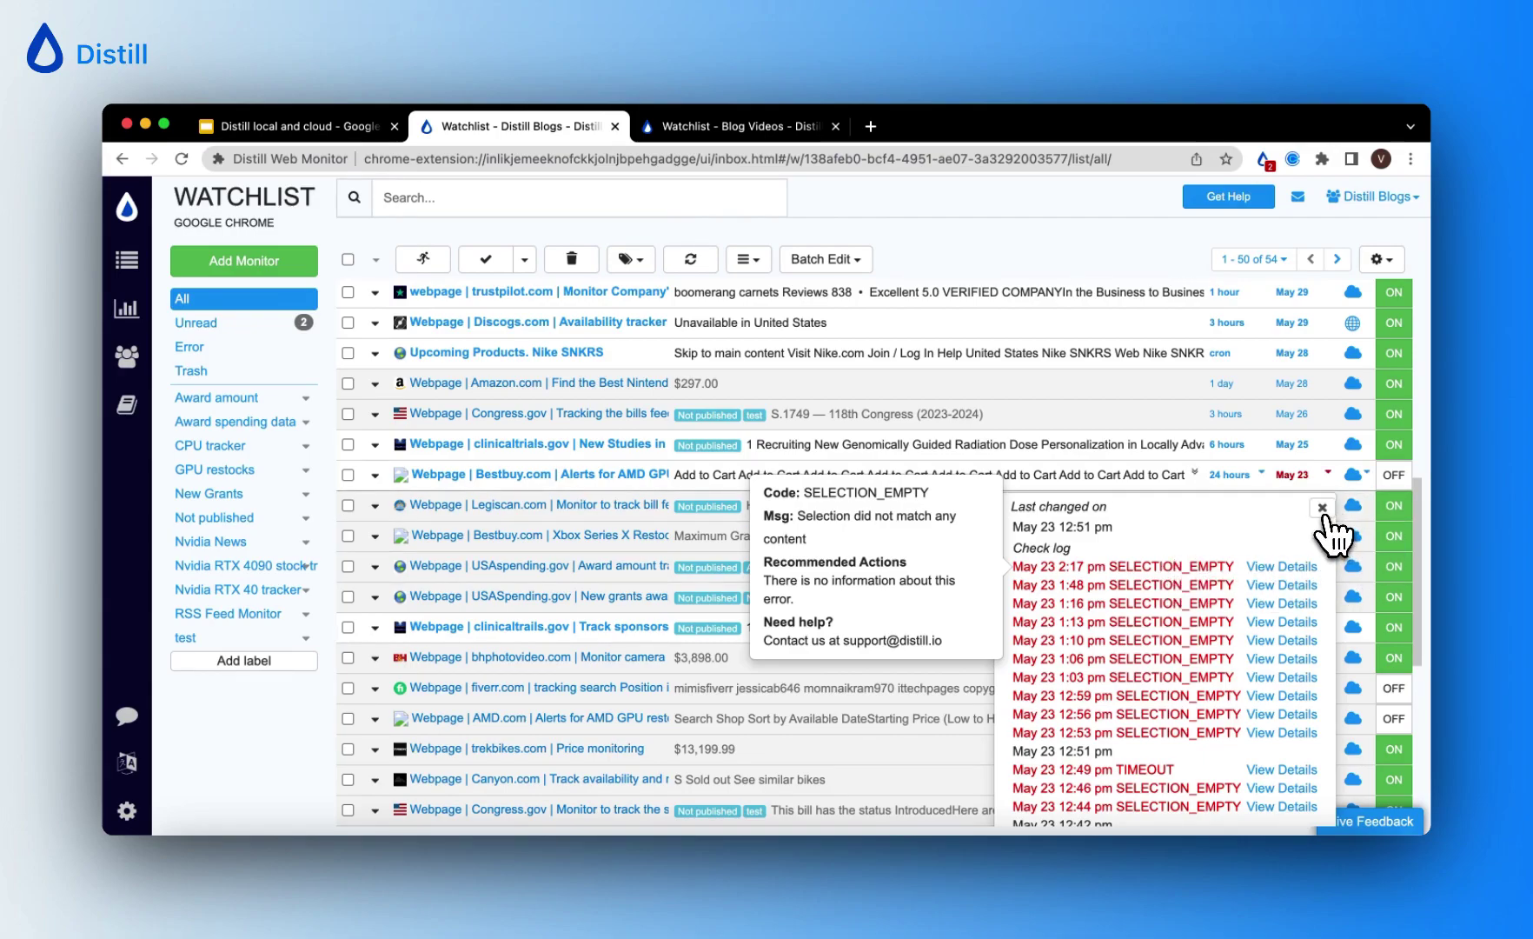
left_click(1321, 510)
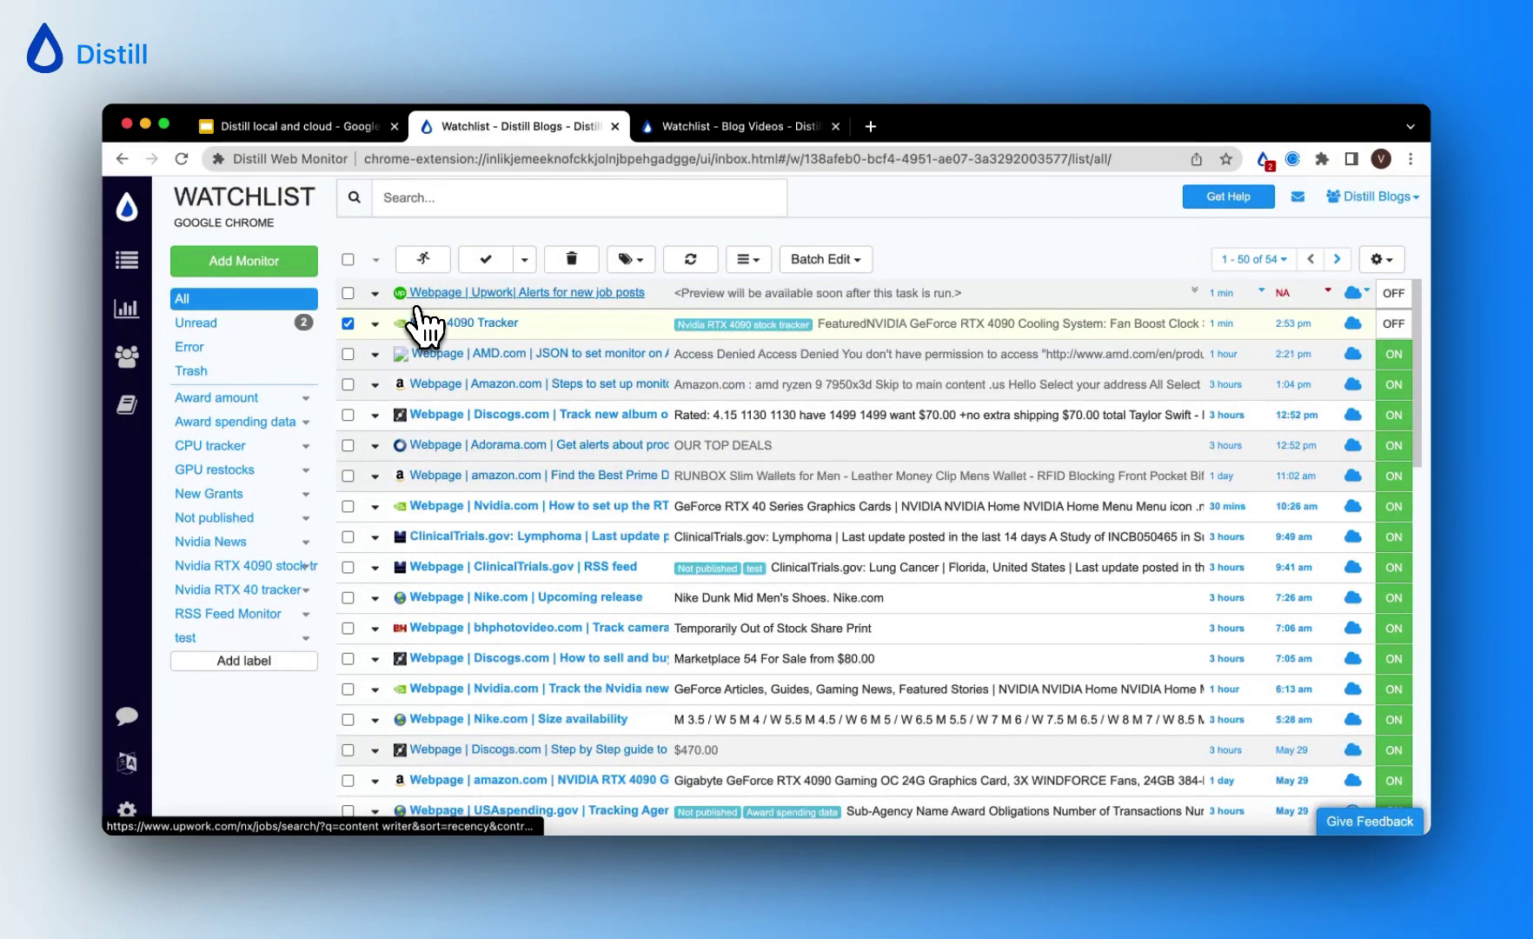
Step: Check the Upwork job posts monitor's log, close it, and scroll the watchlist
left_click(1327, 293)
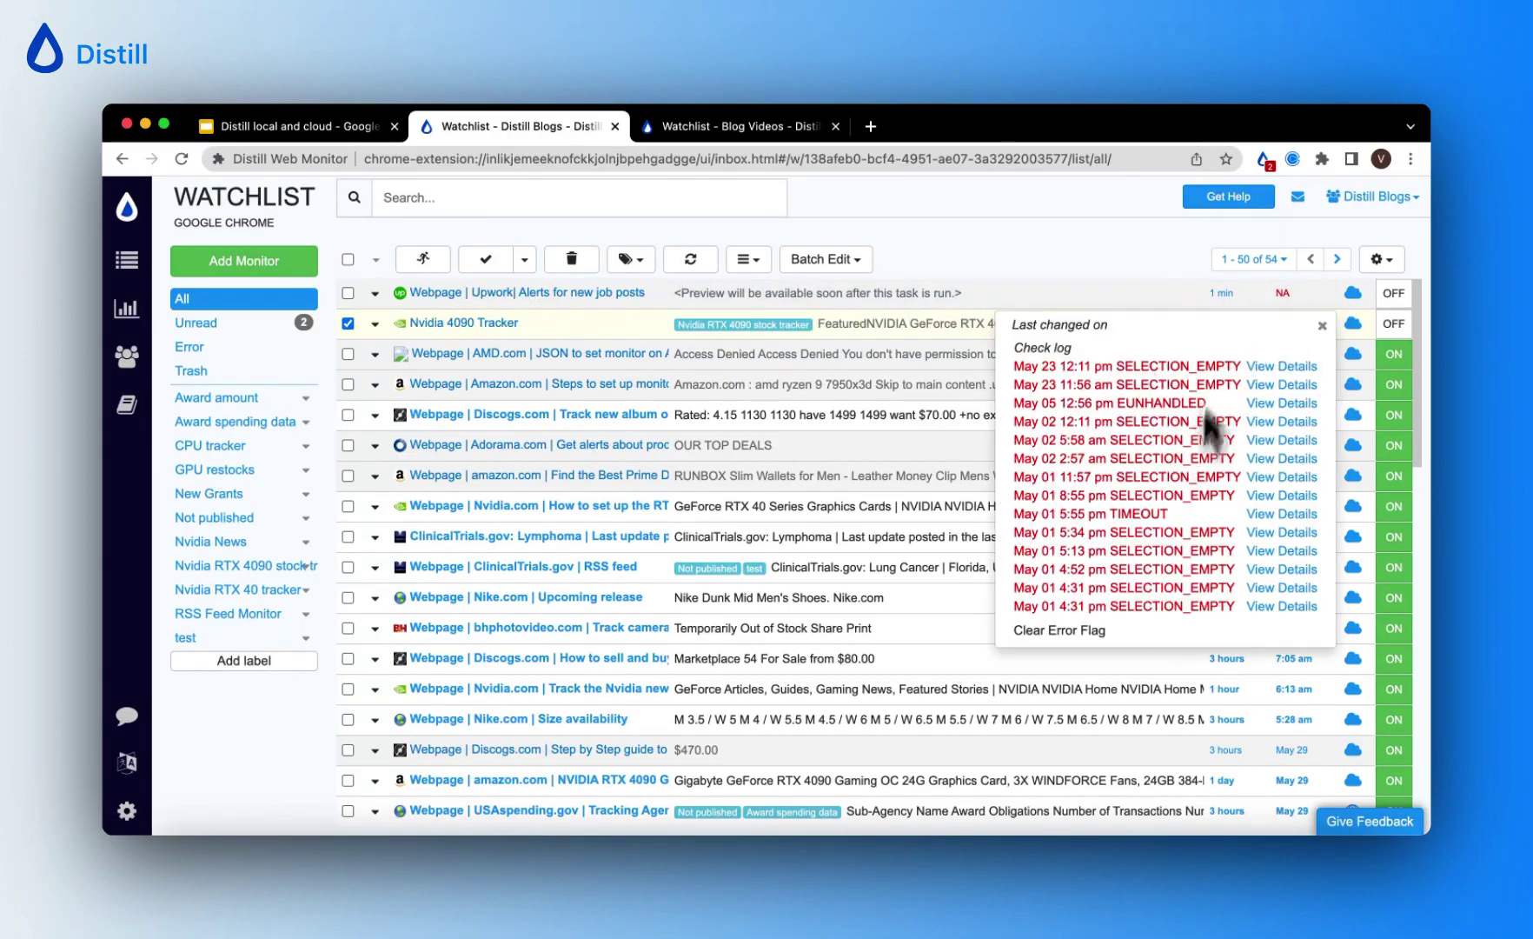
left_click(1074, 245)
scroll(1074, 244, "down", 10)
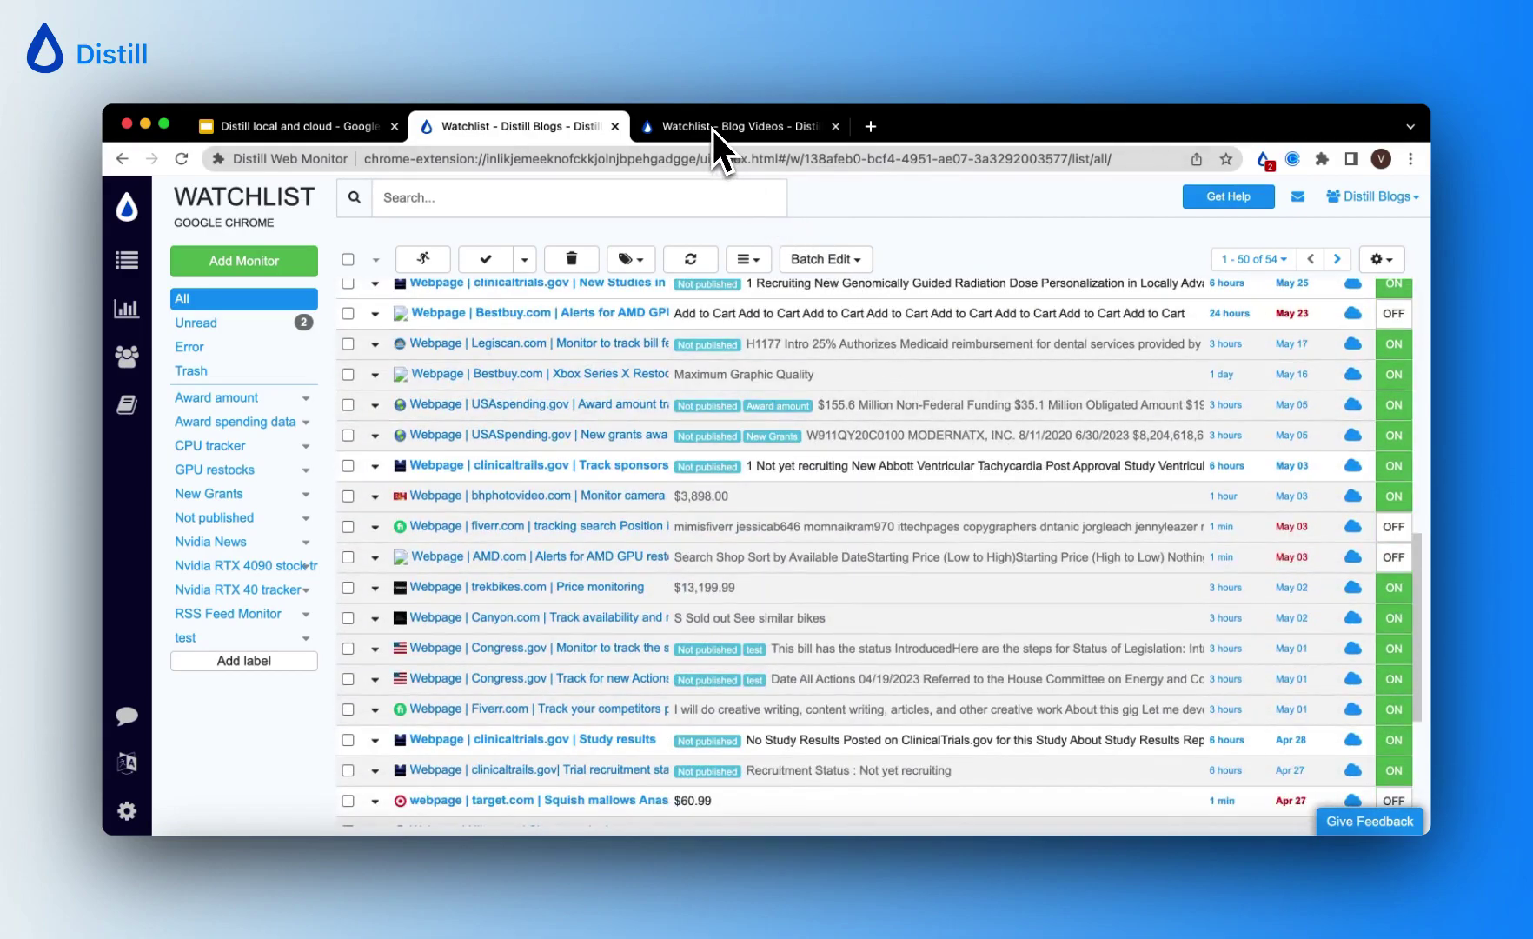
Step: Switch to the Blog Videos watchlist and view the Nvidia 4090 Tracker's SELECTION_EMPTY check log
left_click(713, 129)
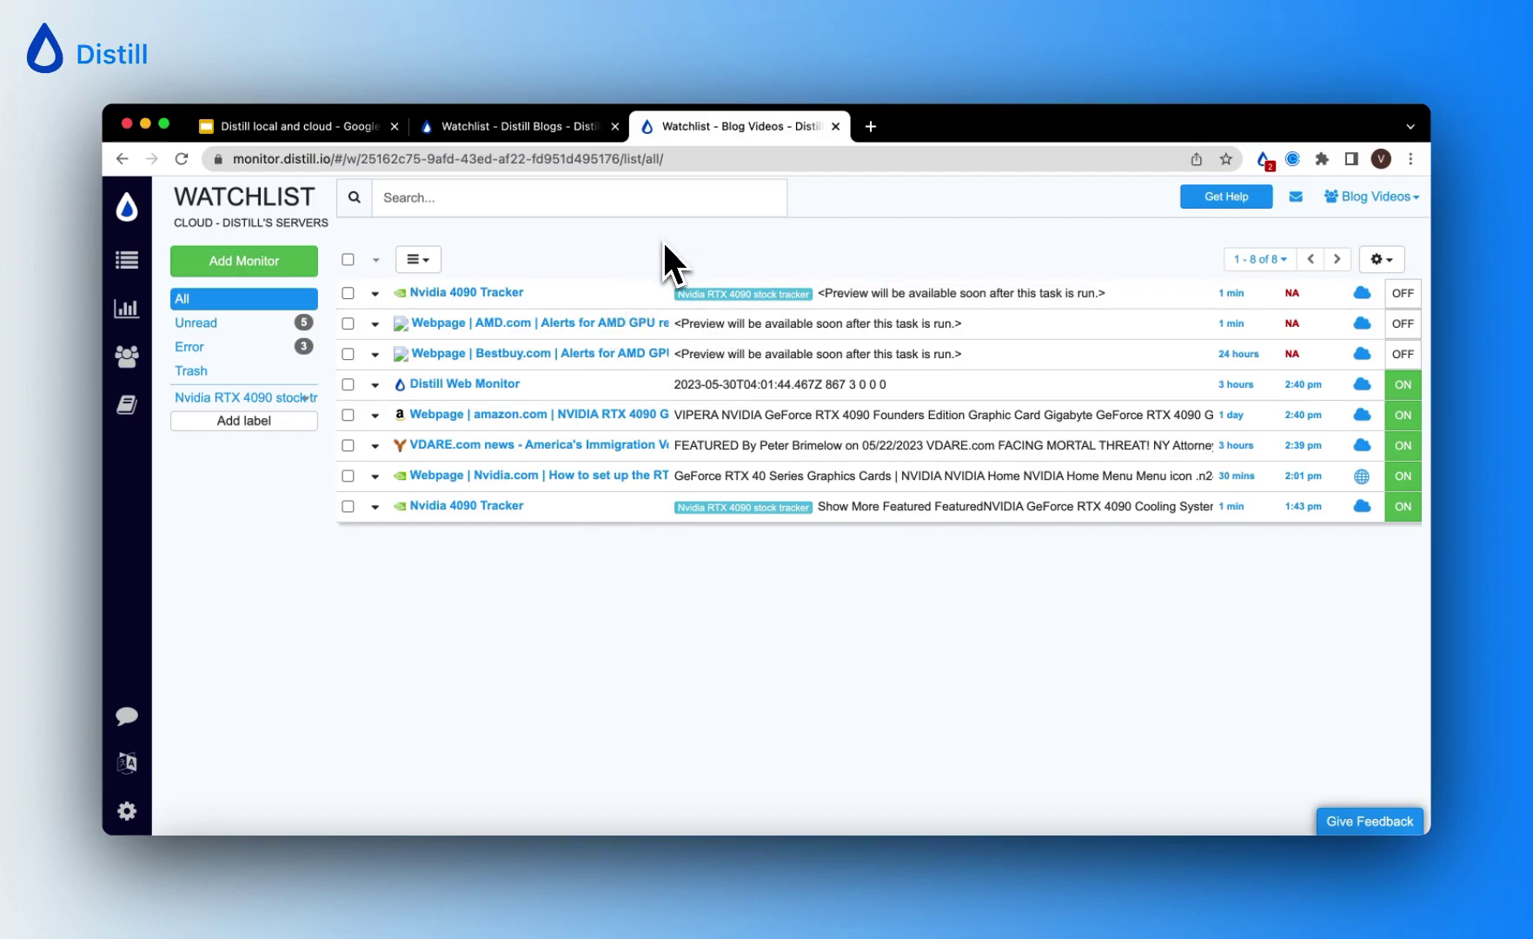
left_click(1337, 292)
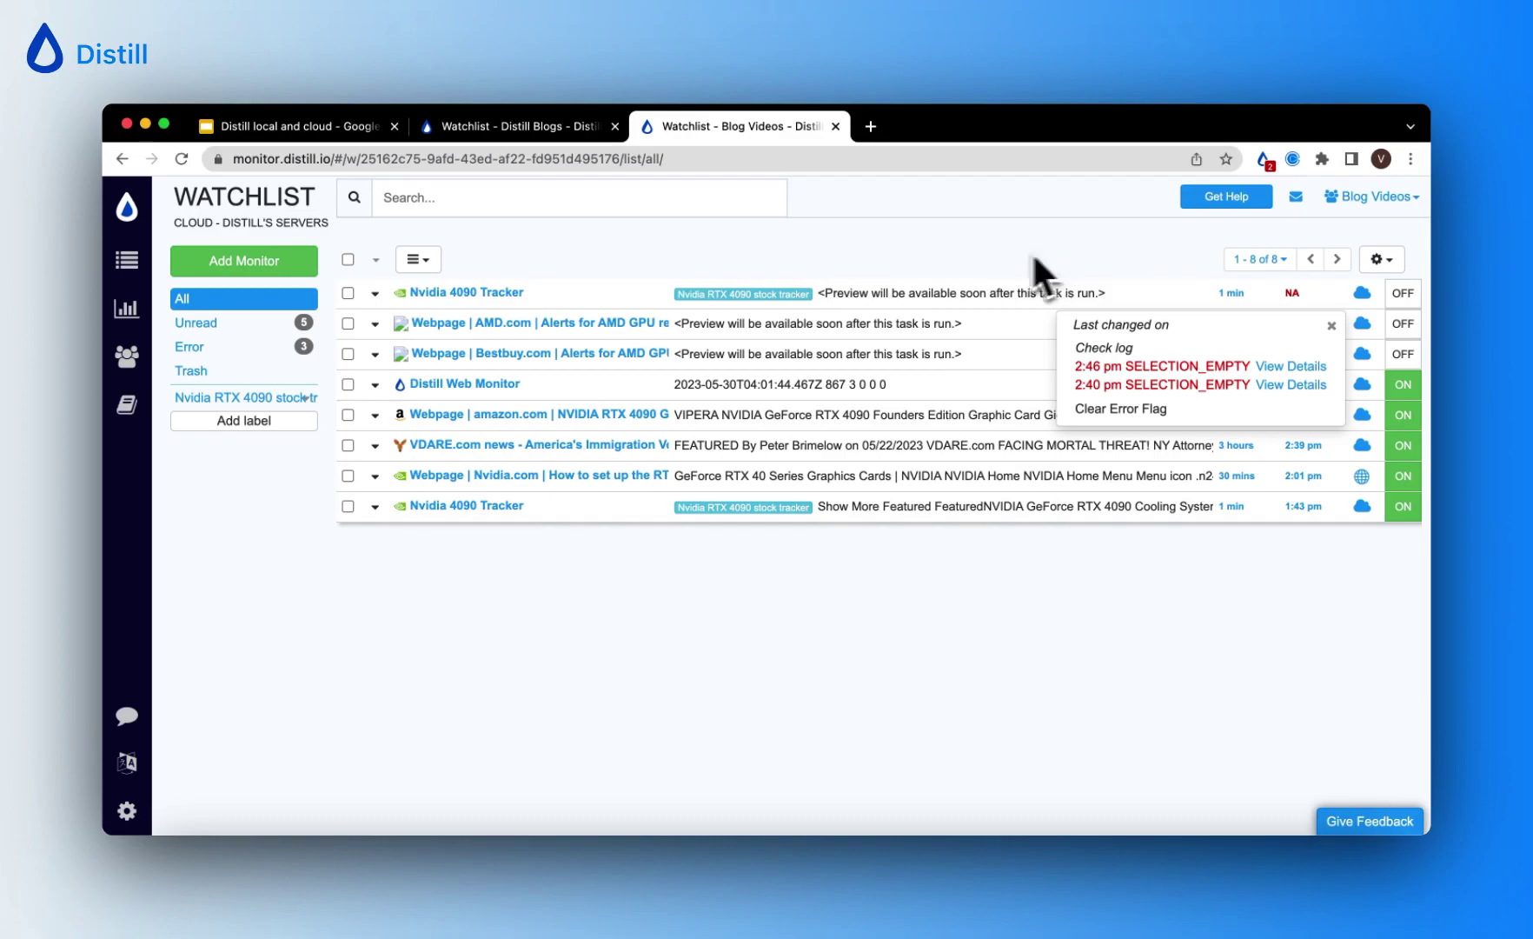
Step: Open the Nvidia 4090 Tracker's settings page from its actions menu
left_click(376, 293)
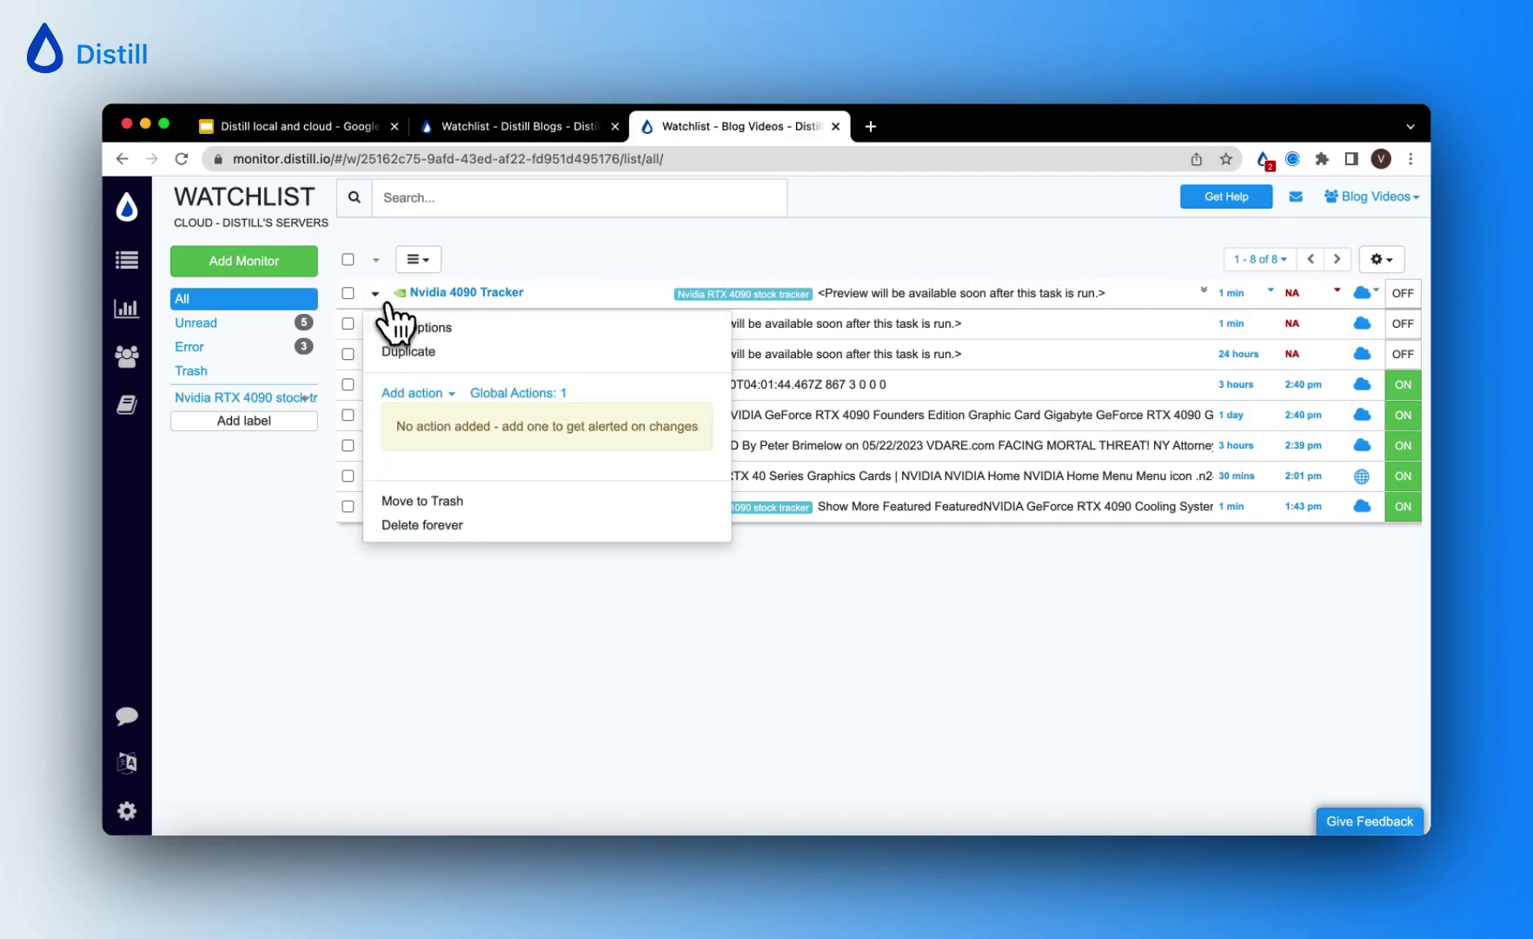
left_click(405, 328)
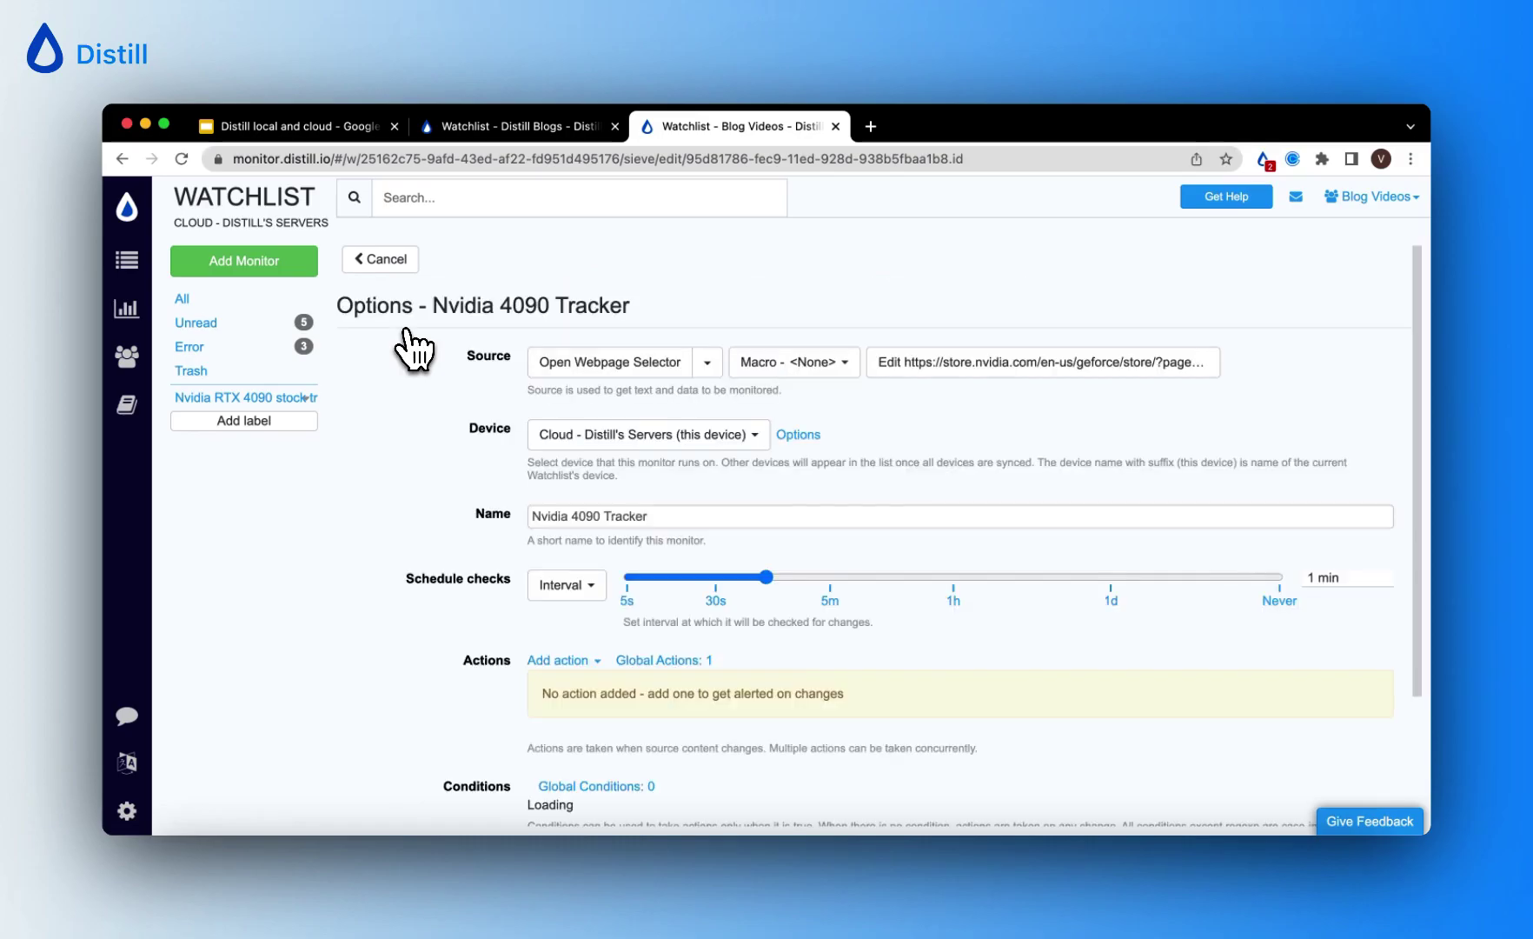
scroll(504, 372, "down", 1)
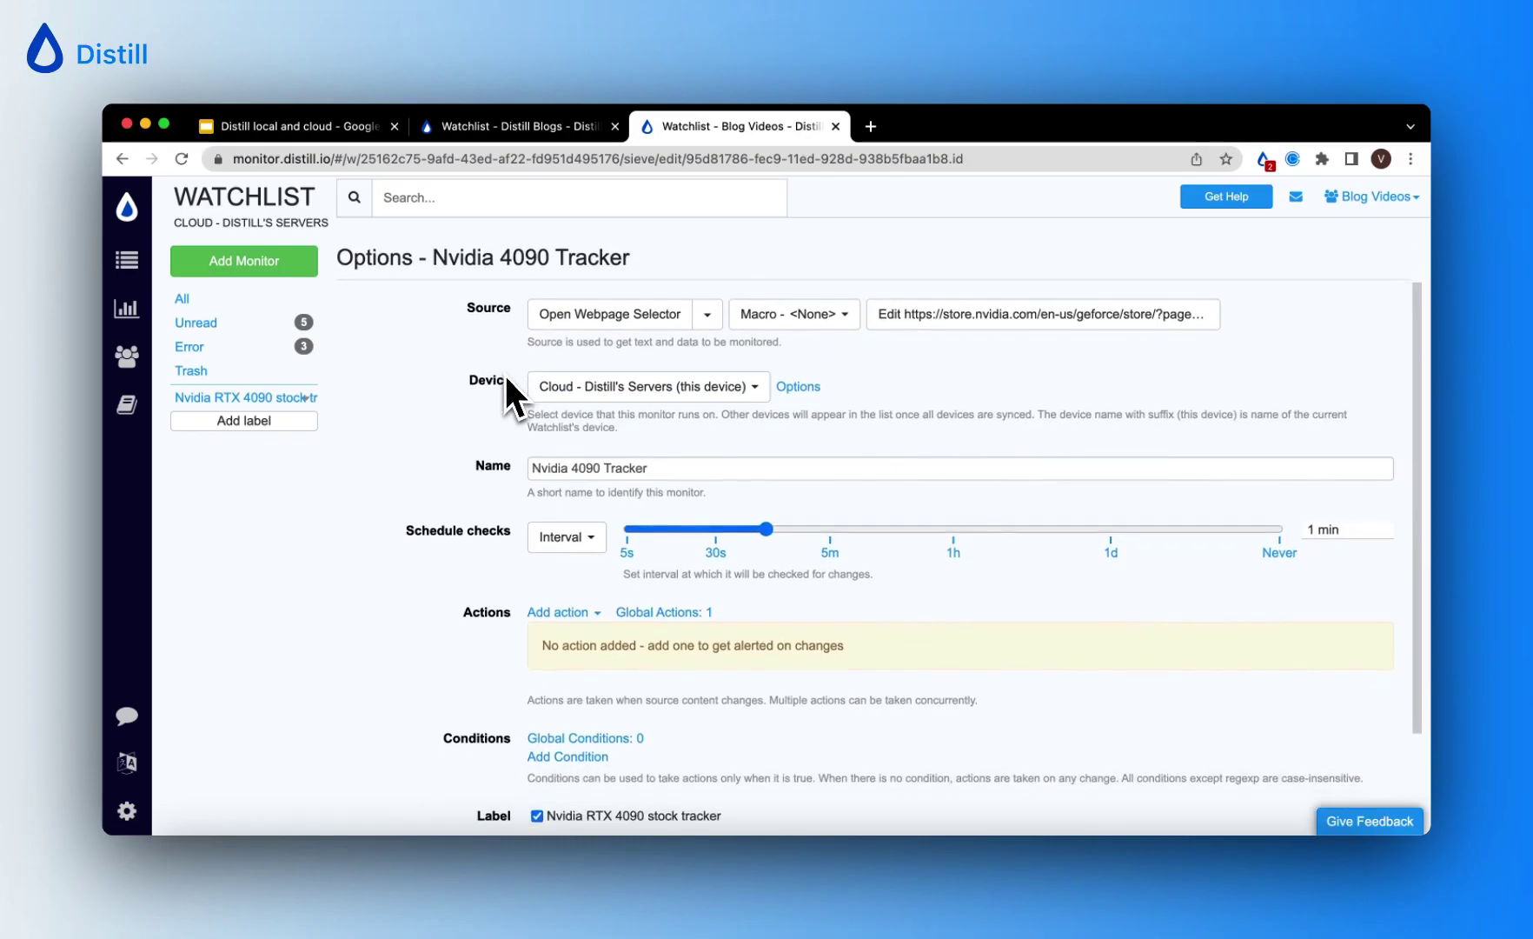
Step: Load the NVIDIA store page in the webpage selector and browse the 21 RTX 4090 results
left_click(577, 316)
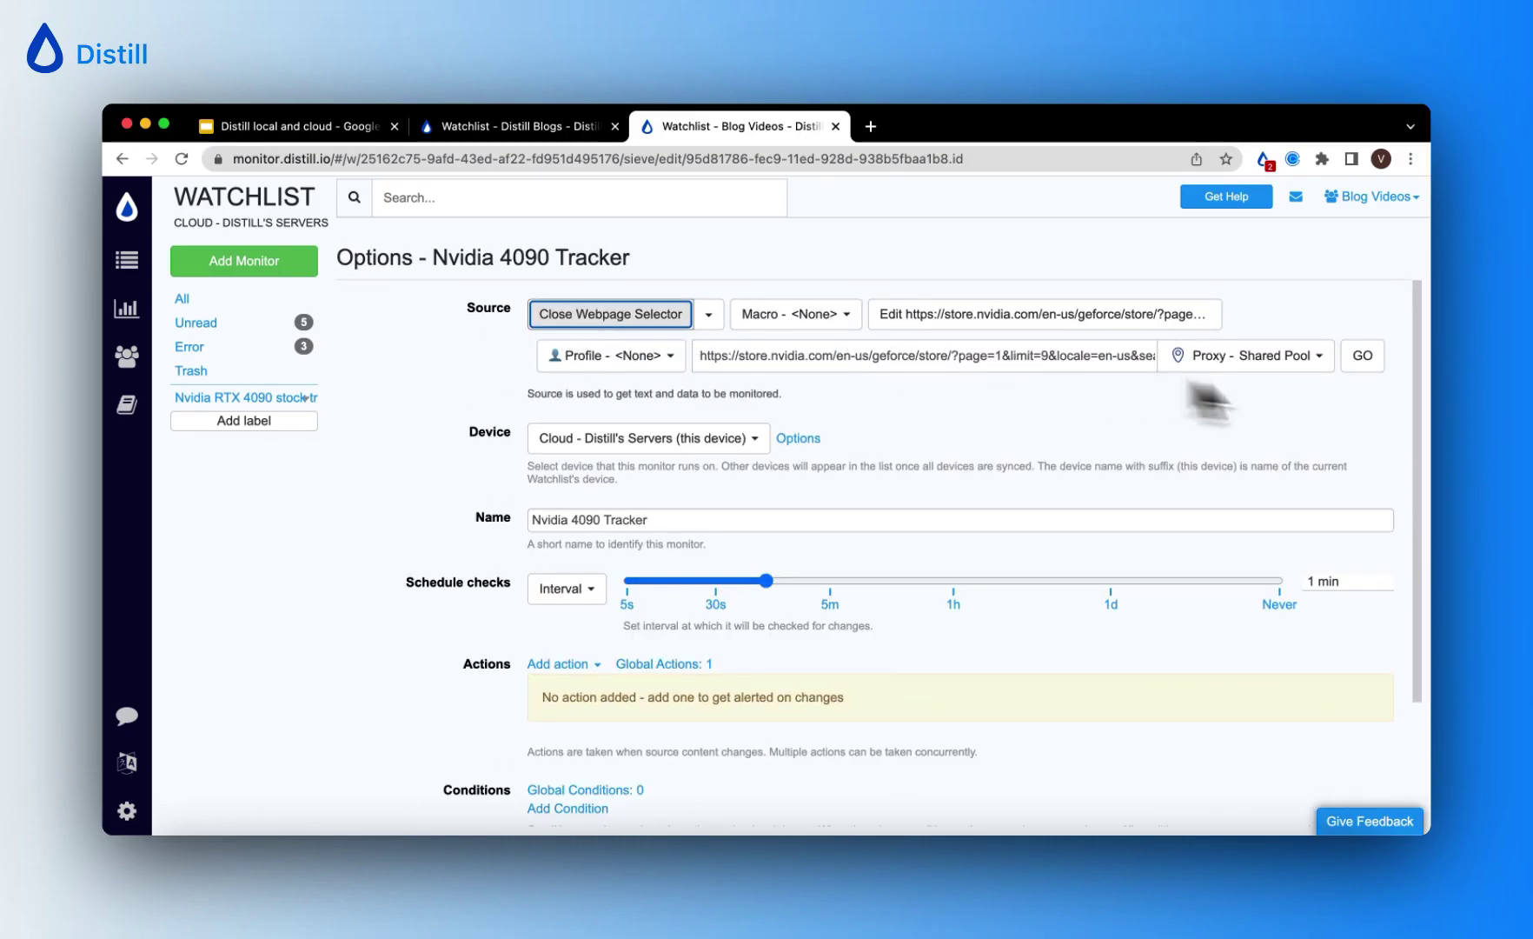
left_click(1363, 356)
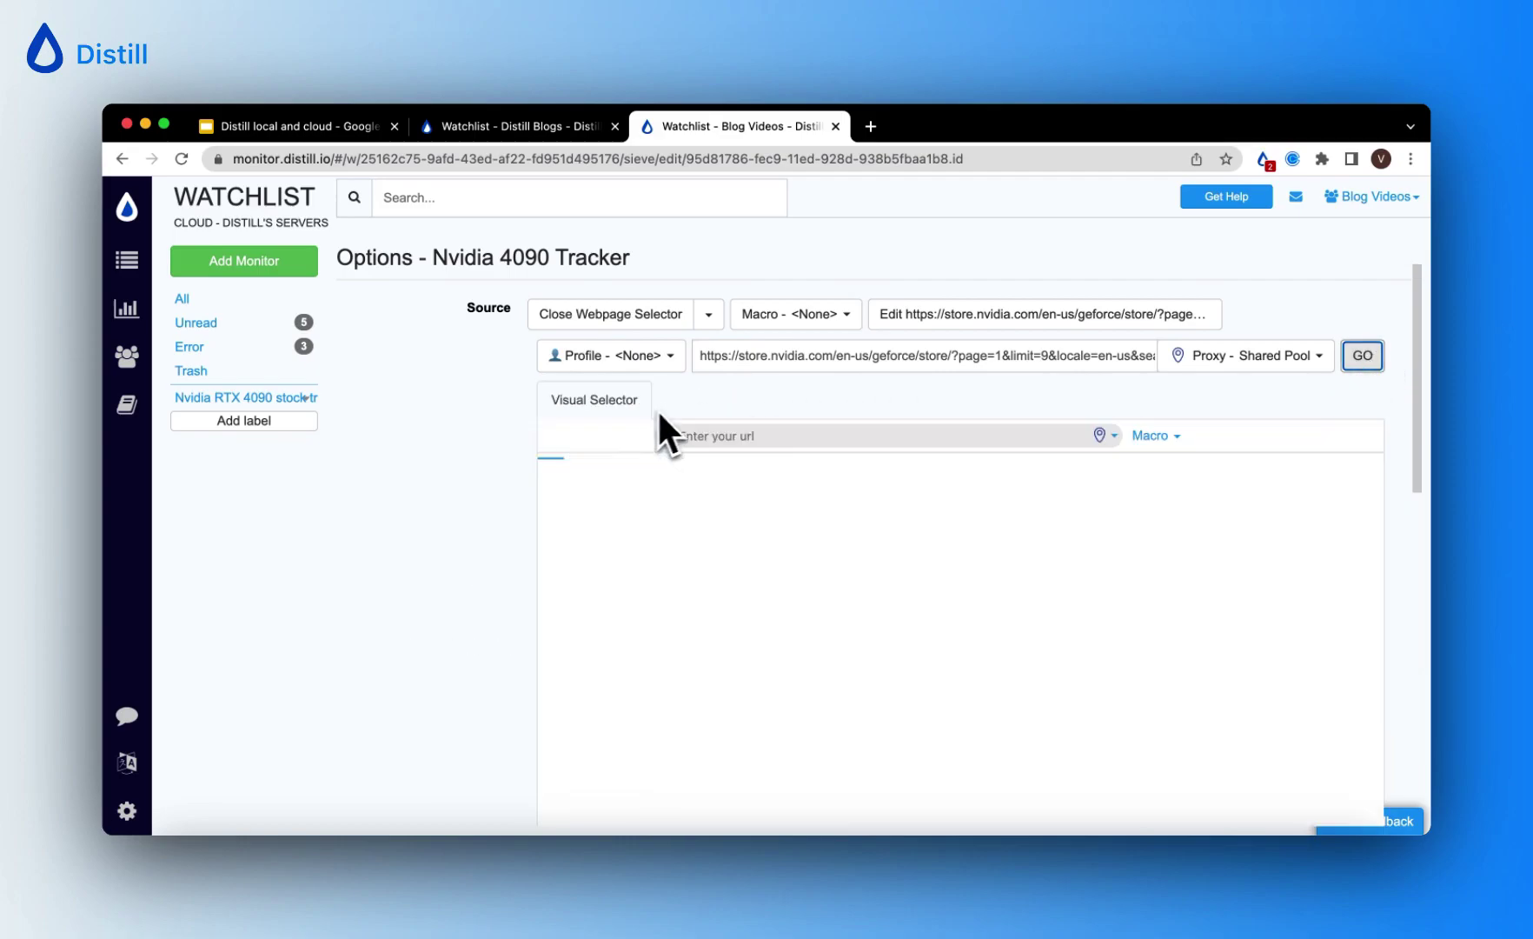
scroll(619, 522, "down", 1)
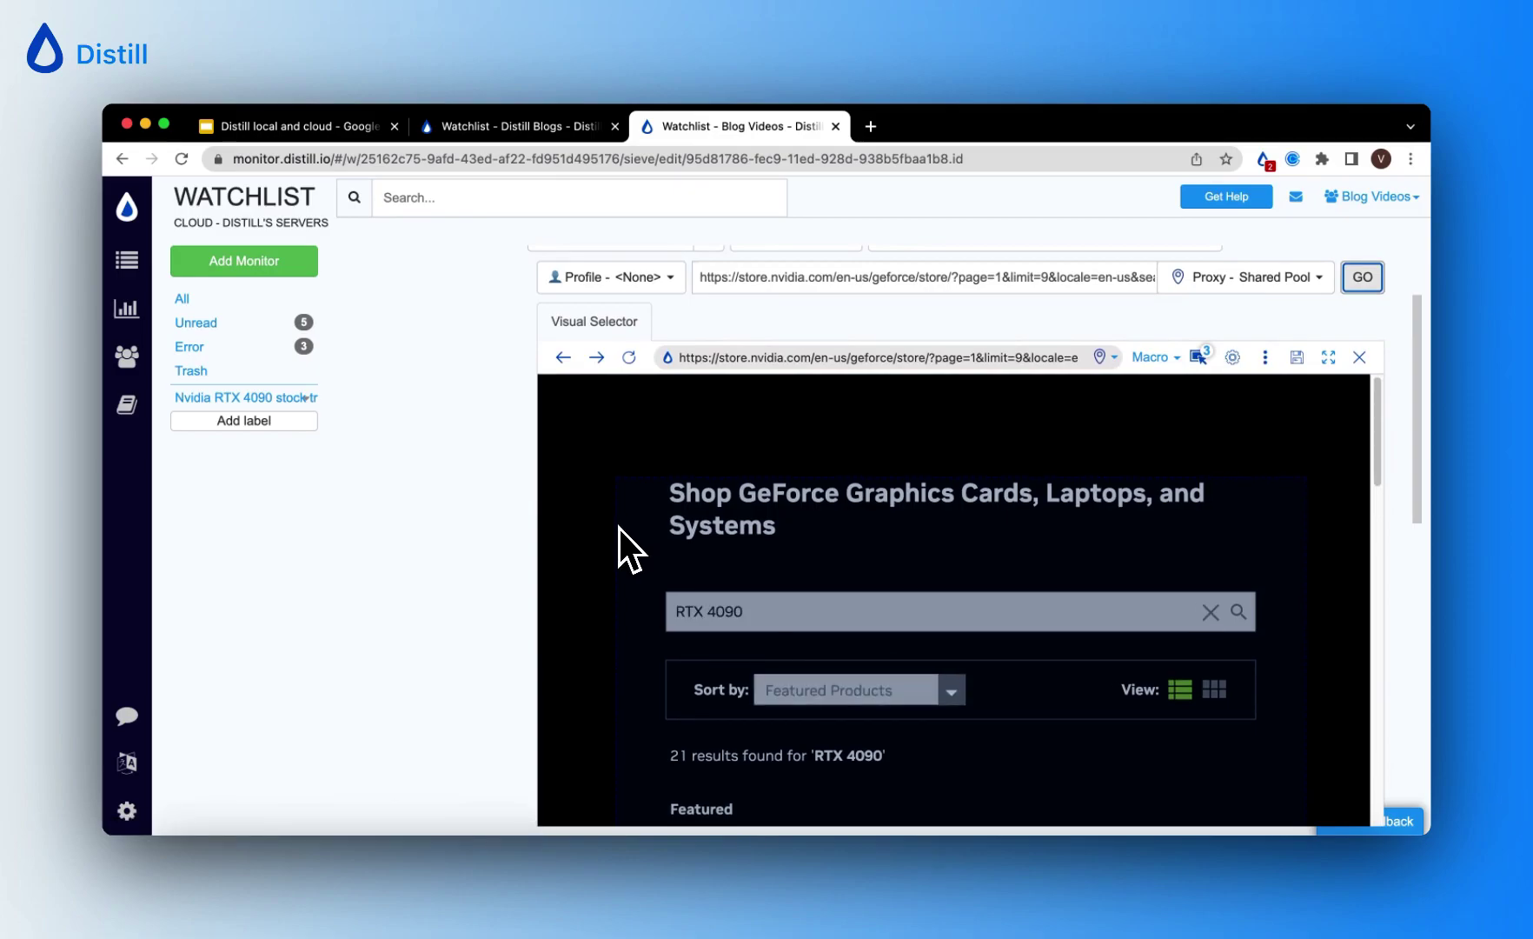
scroll(624, 526, "down", 10)
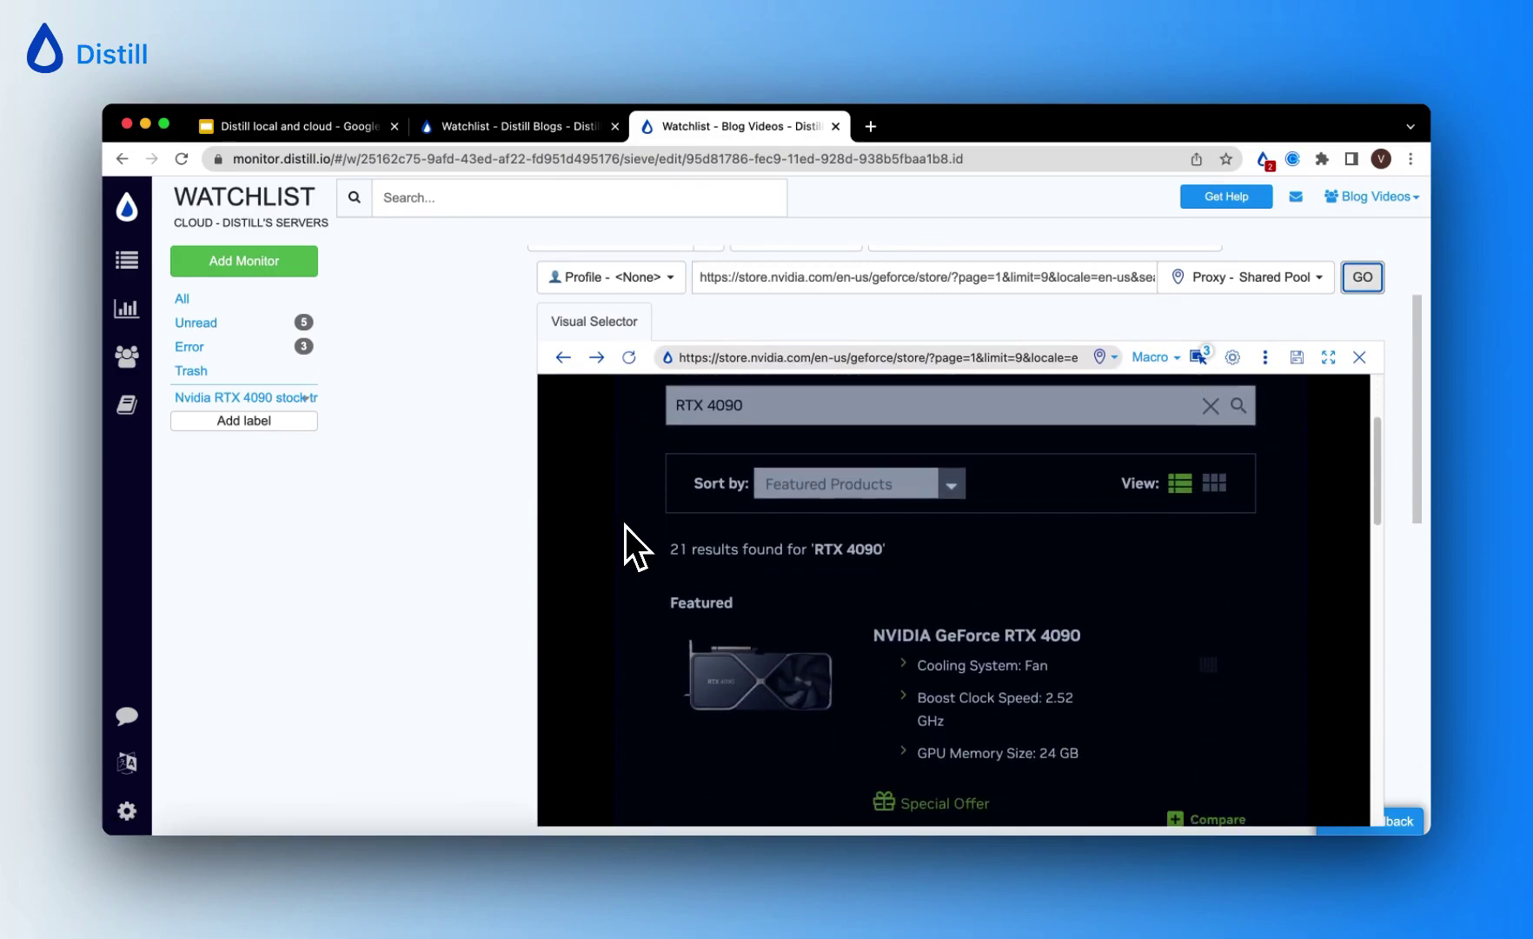
scroll(646, 550, "down", 10)
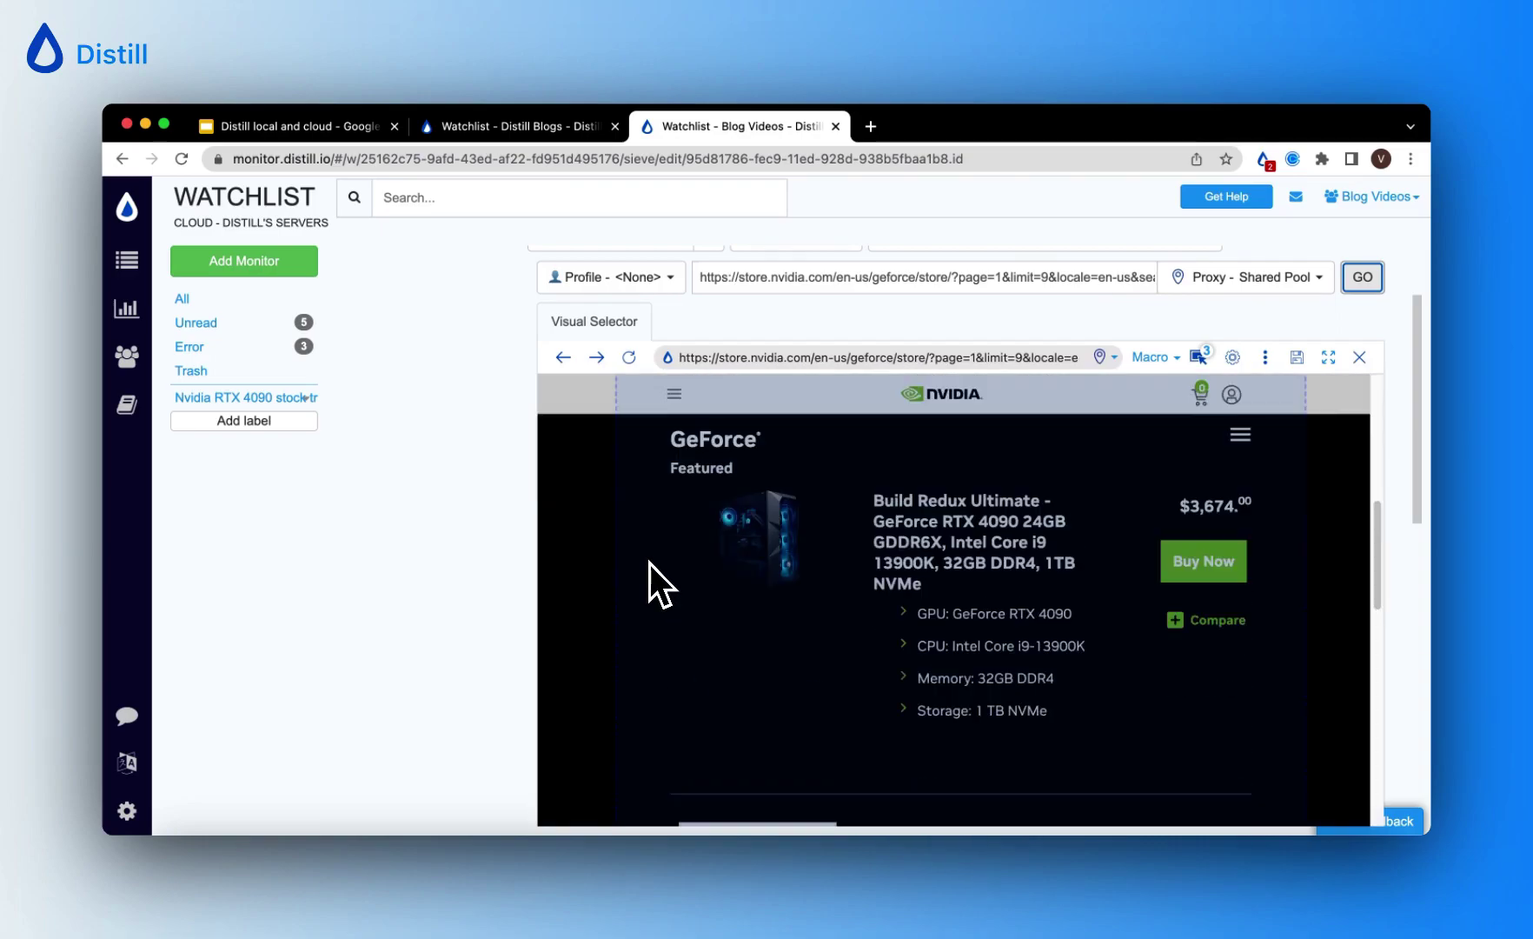
scroll(743, 589, "down", 5)
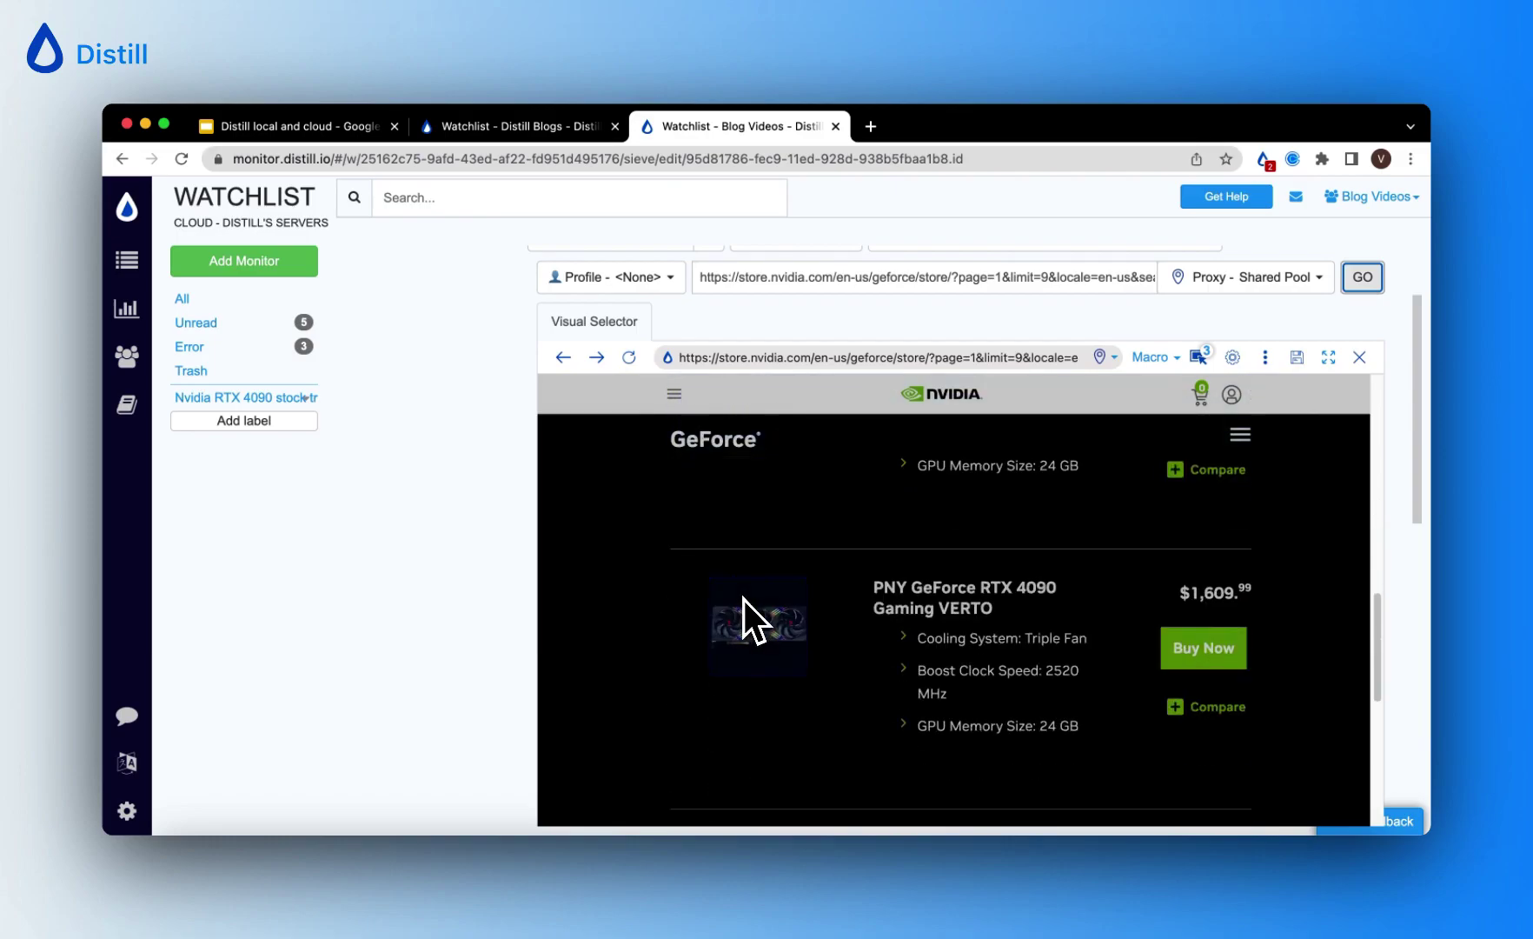
scroll(744, 599, "up", 3)
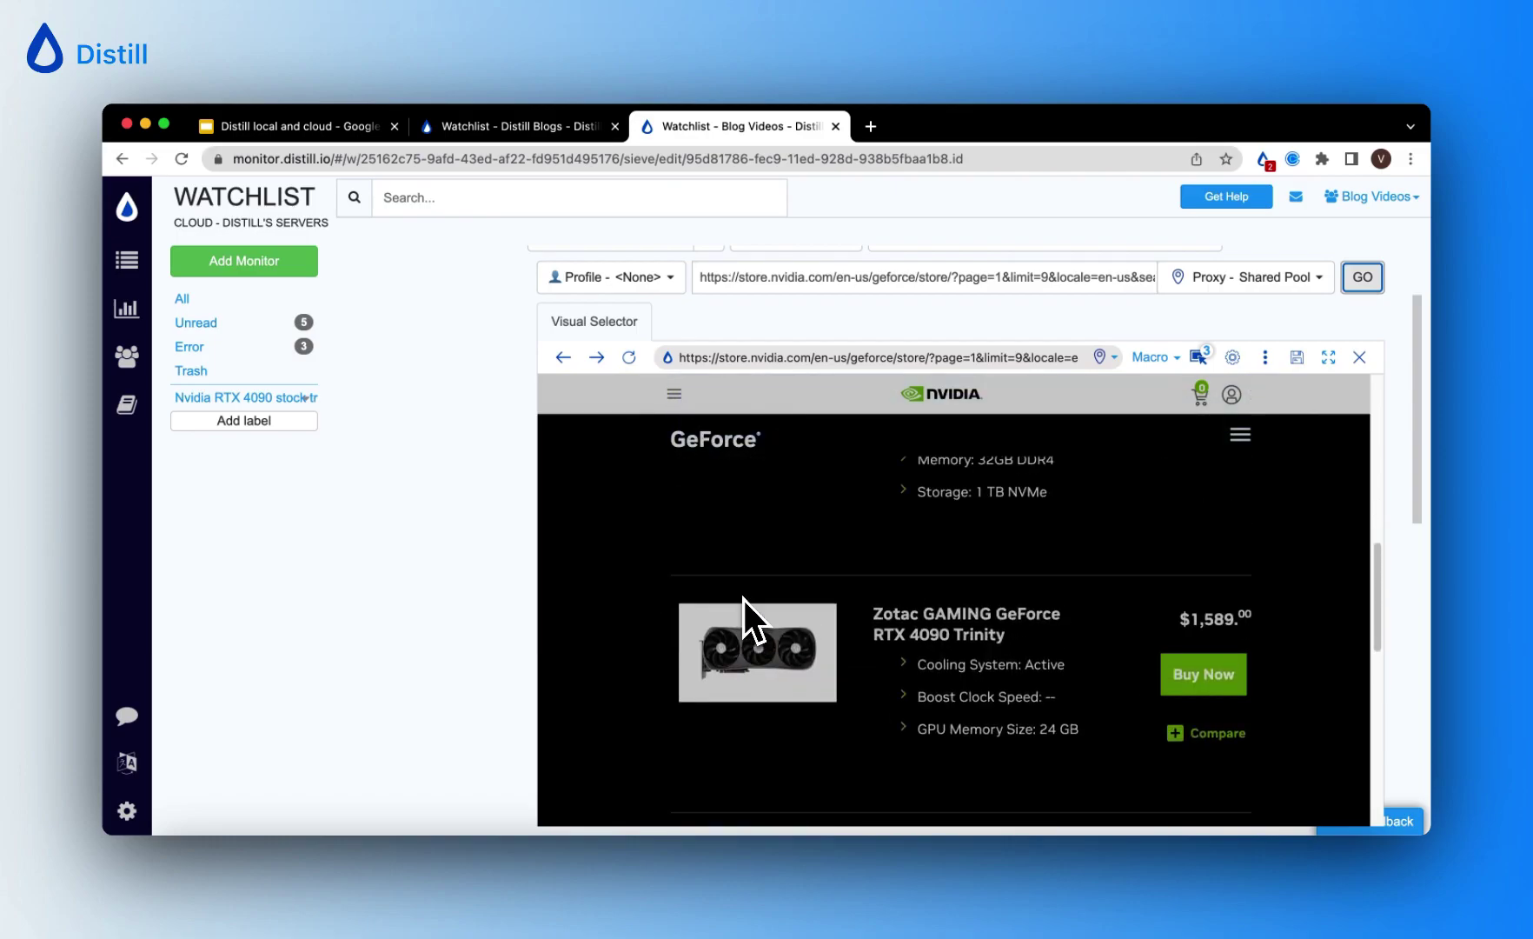
Step: Remove the tracker's three old nth-child element selectors
left_click(1233, 357)
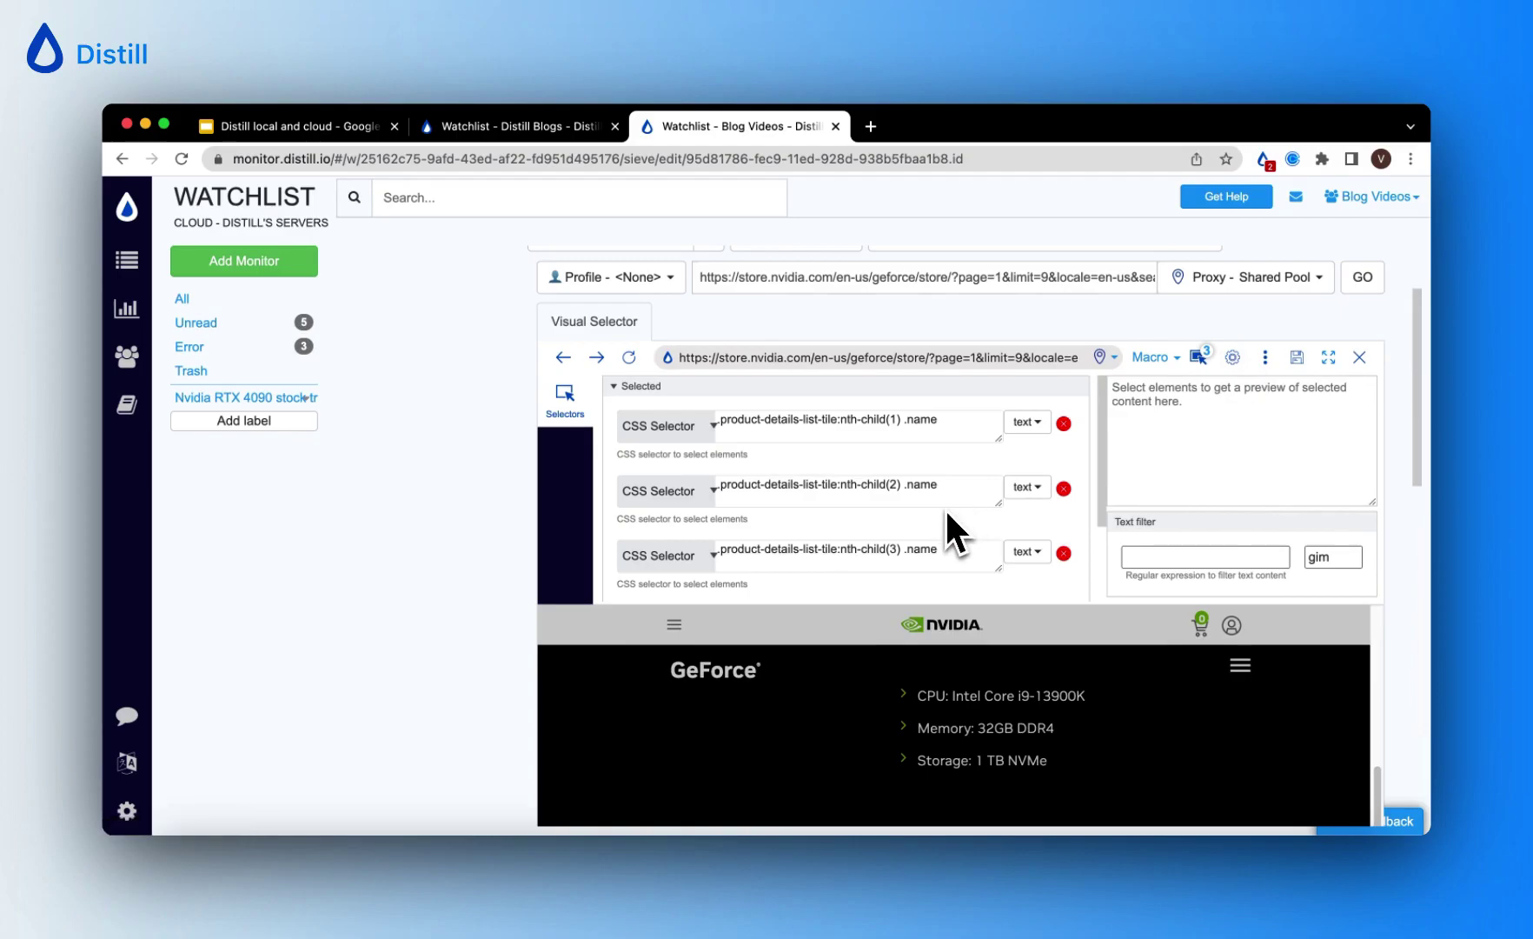
left_click(1064, 424)
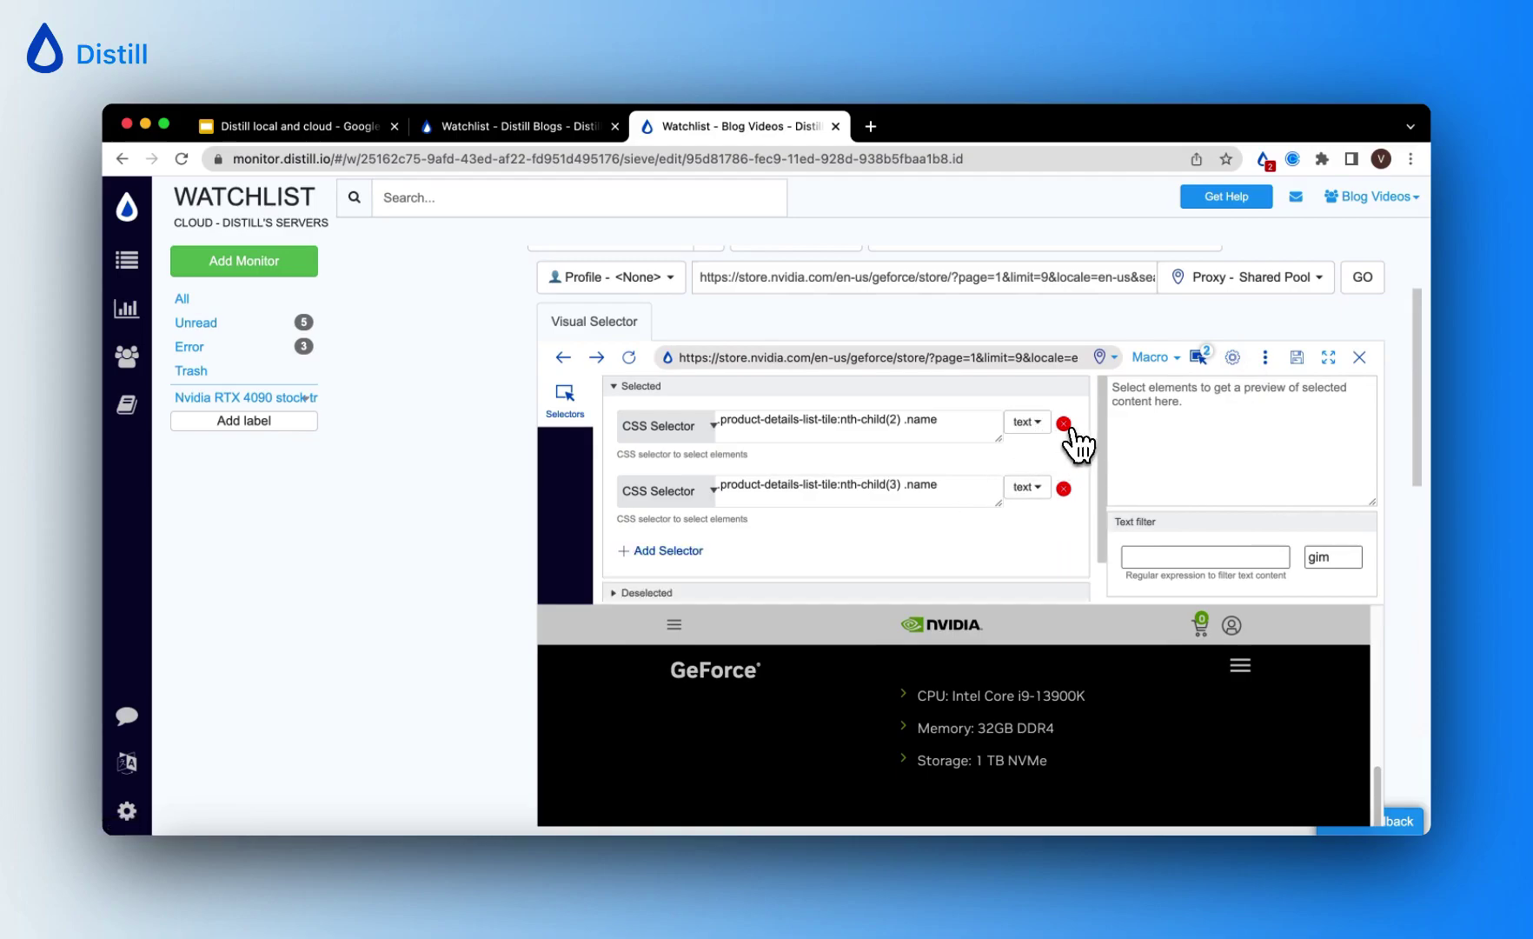
left_click(1065, 424)
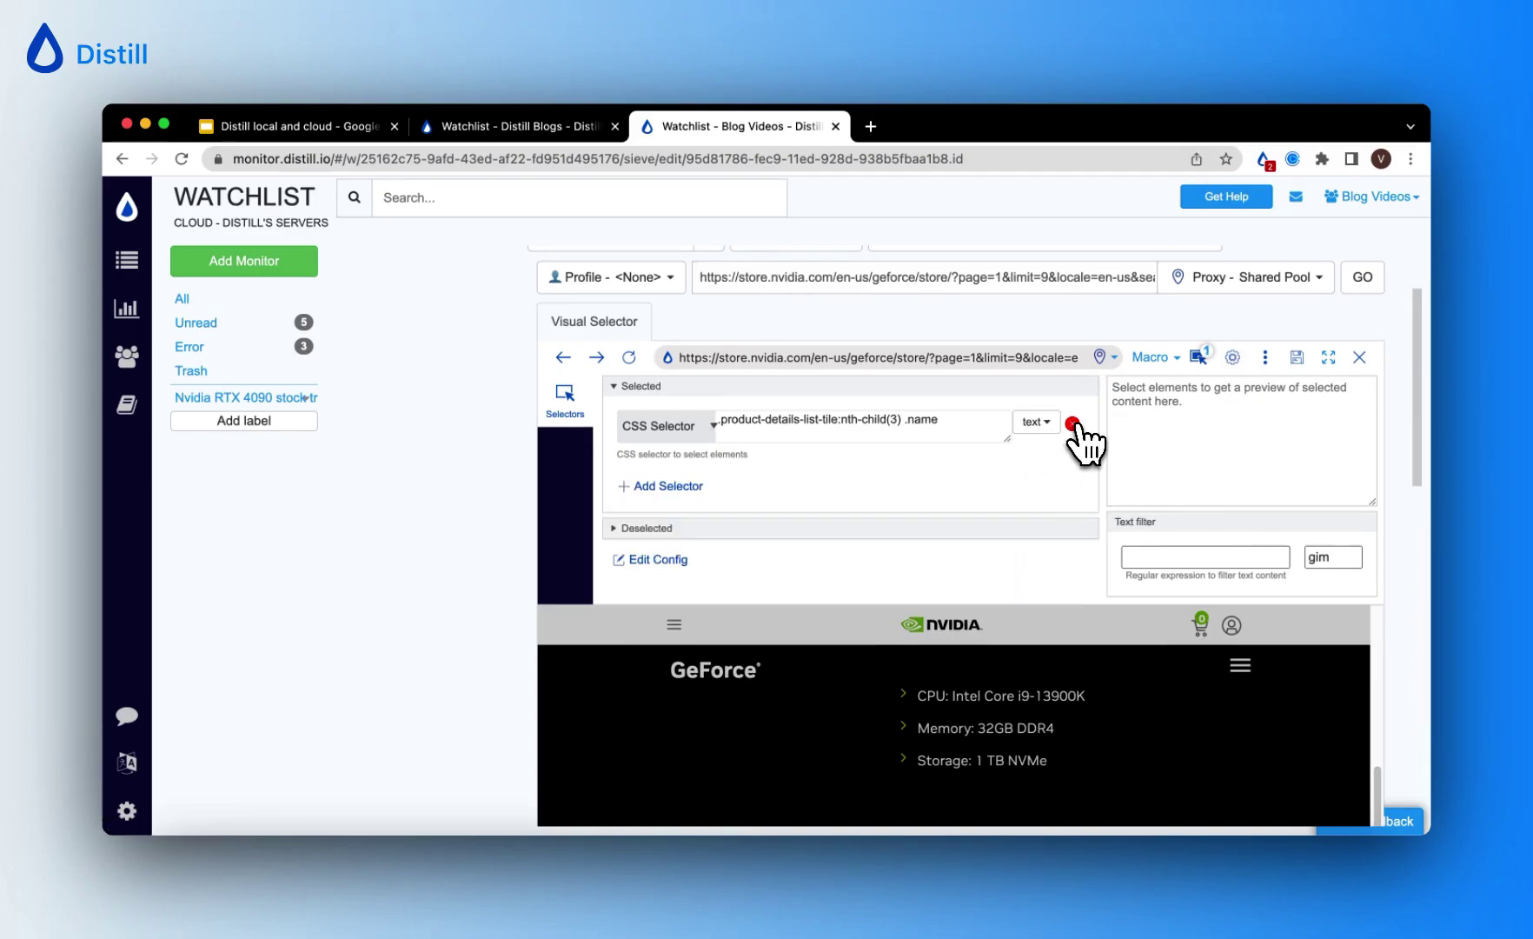
left_click(1072, 424)
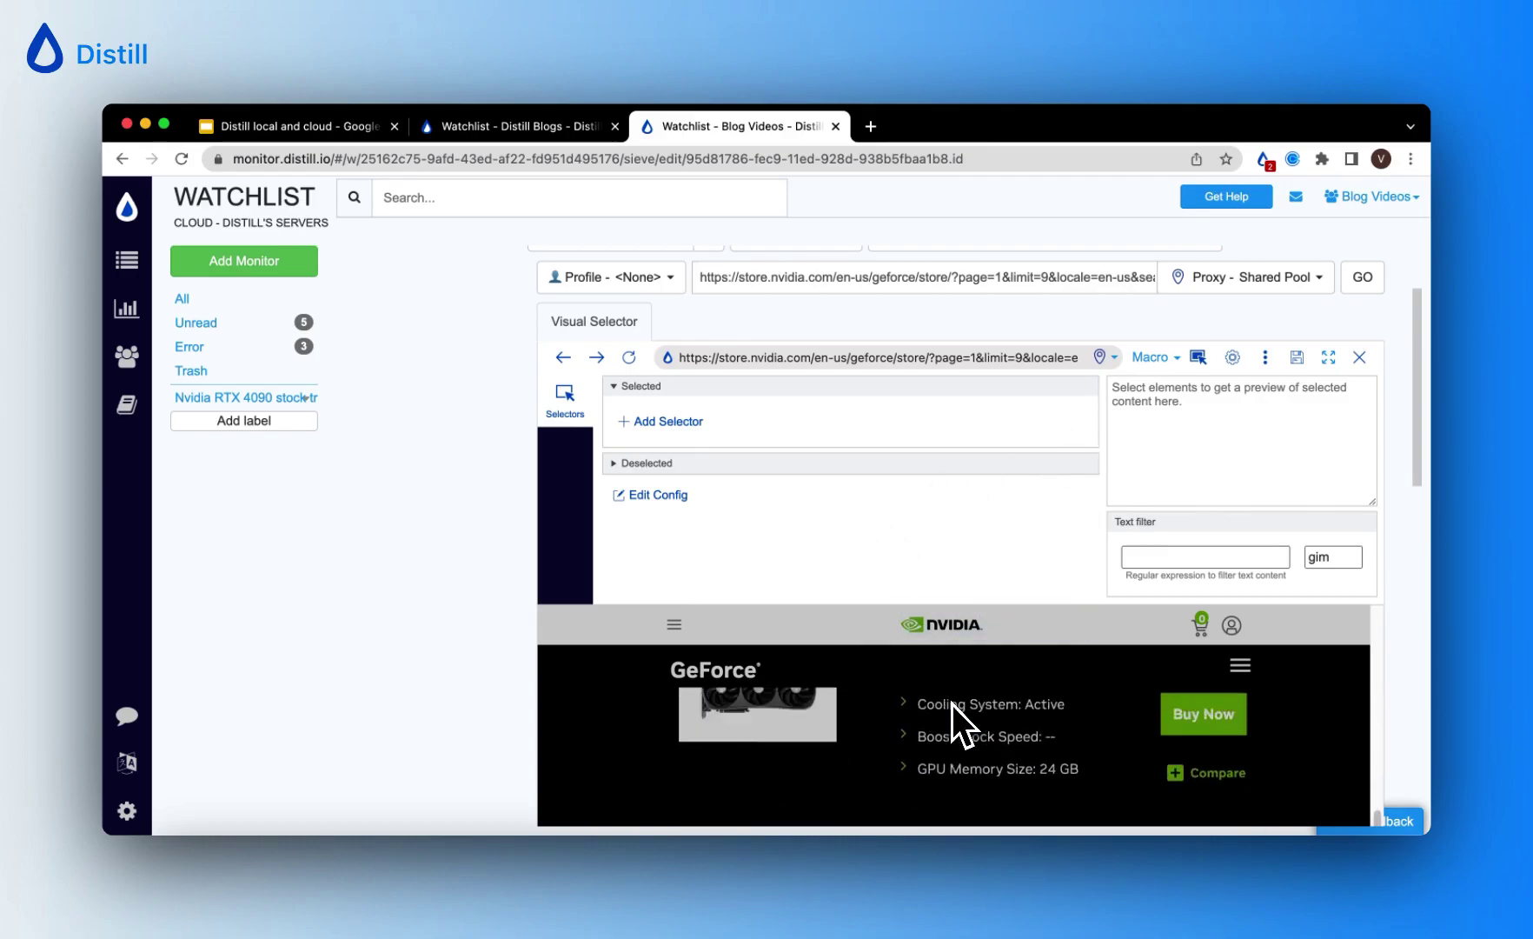
scroll(953, 704, "up", 10)
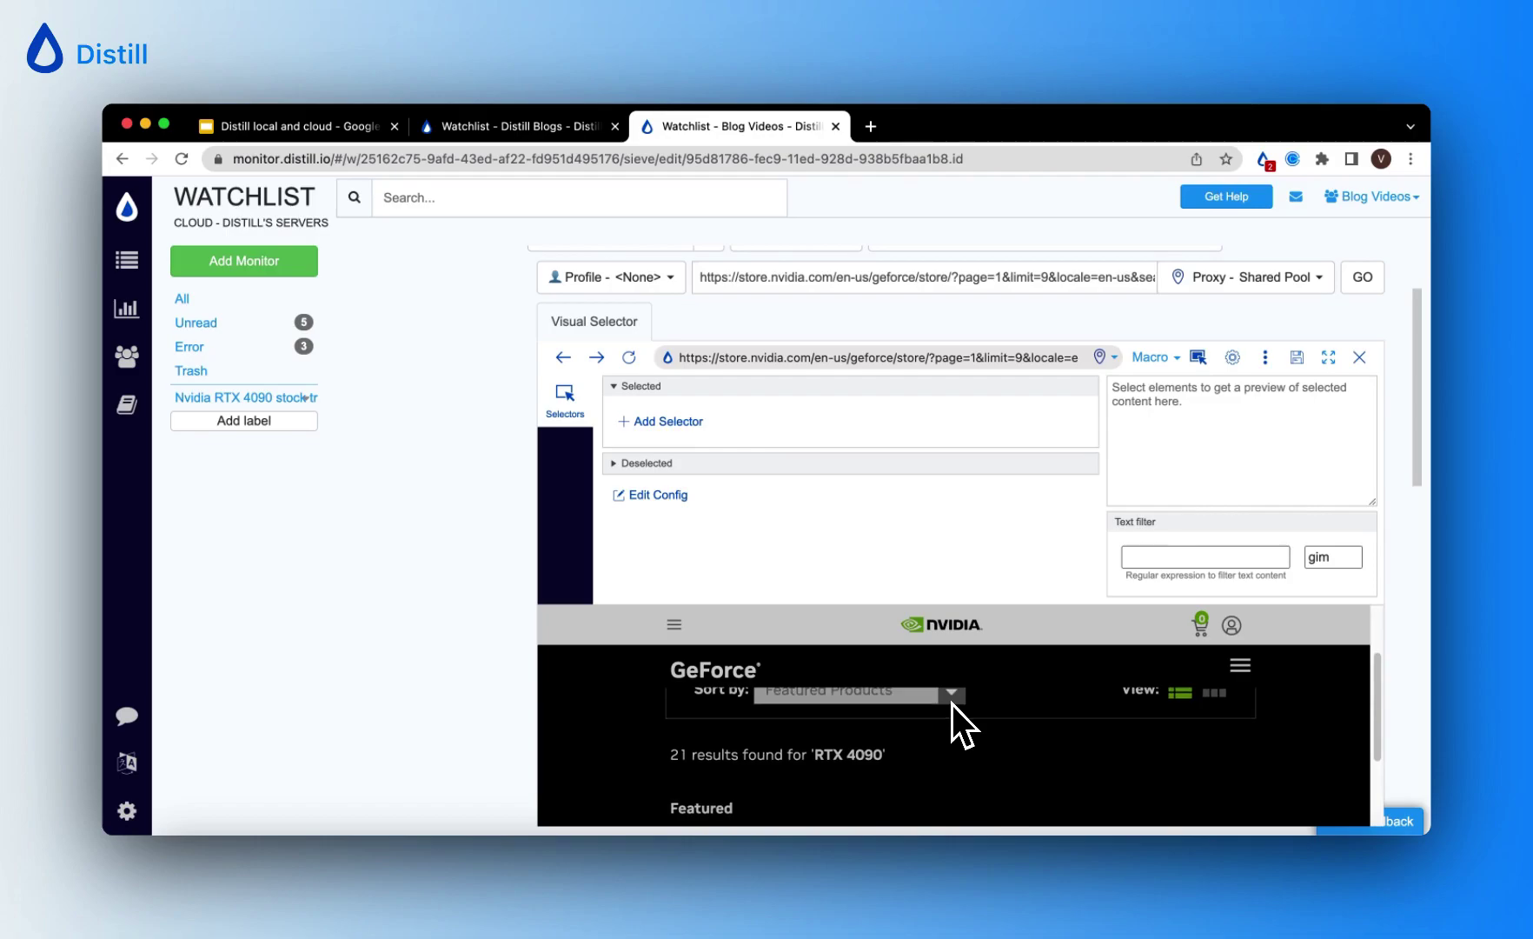
scroll(952, 704, "down", 3)
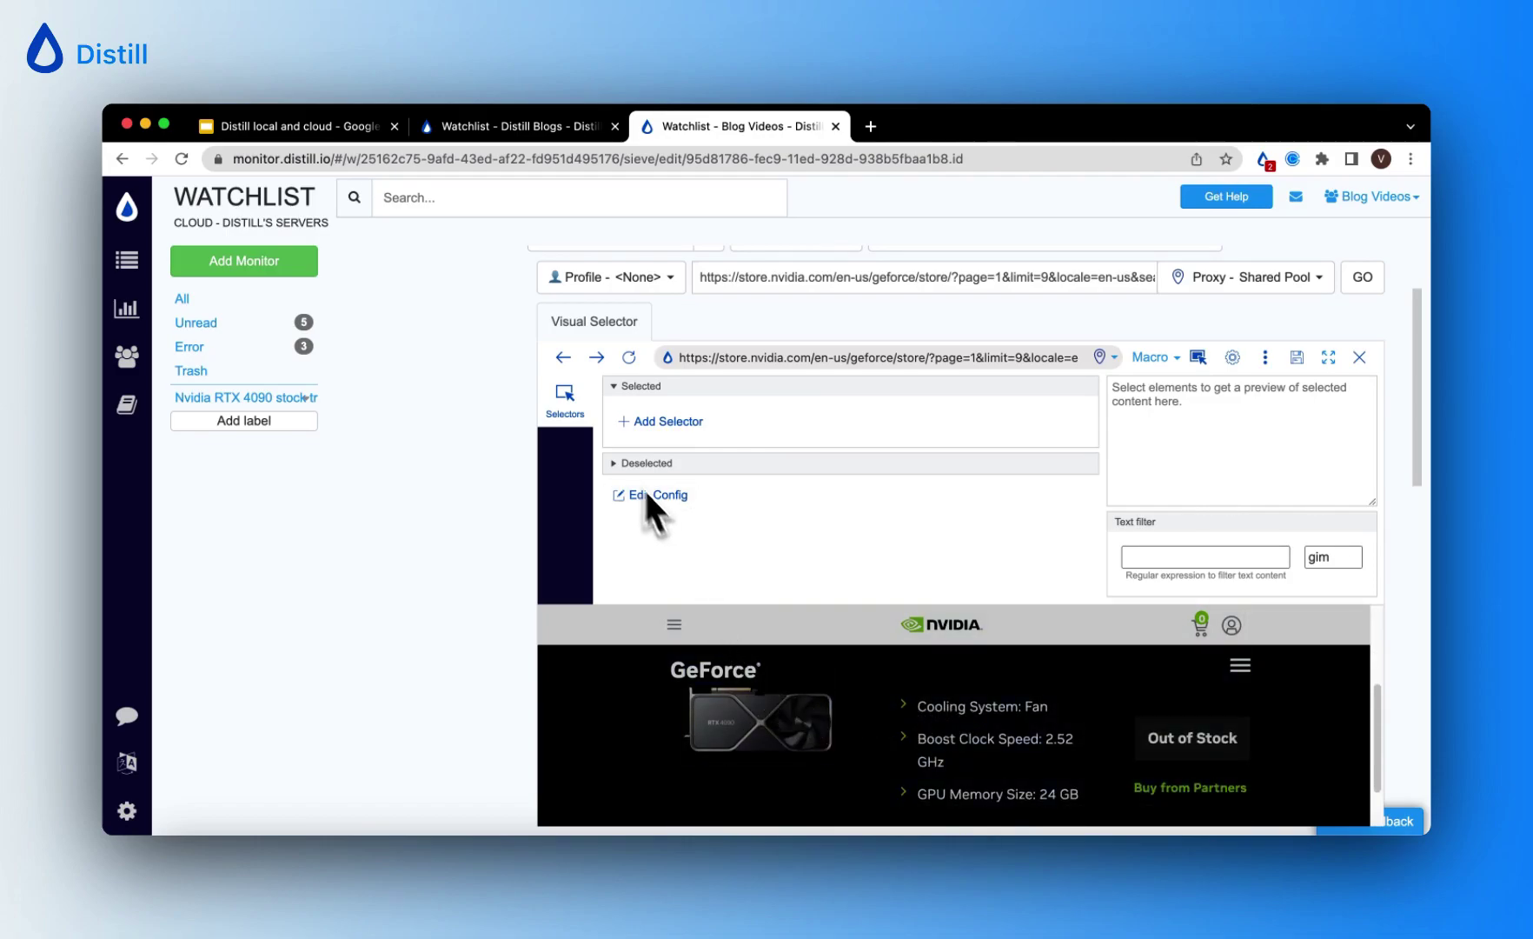
Step: Pick the first RTX 4090 product tile as monitored content and review its extracted text preview
left_click(1200, 362)
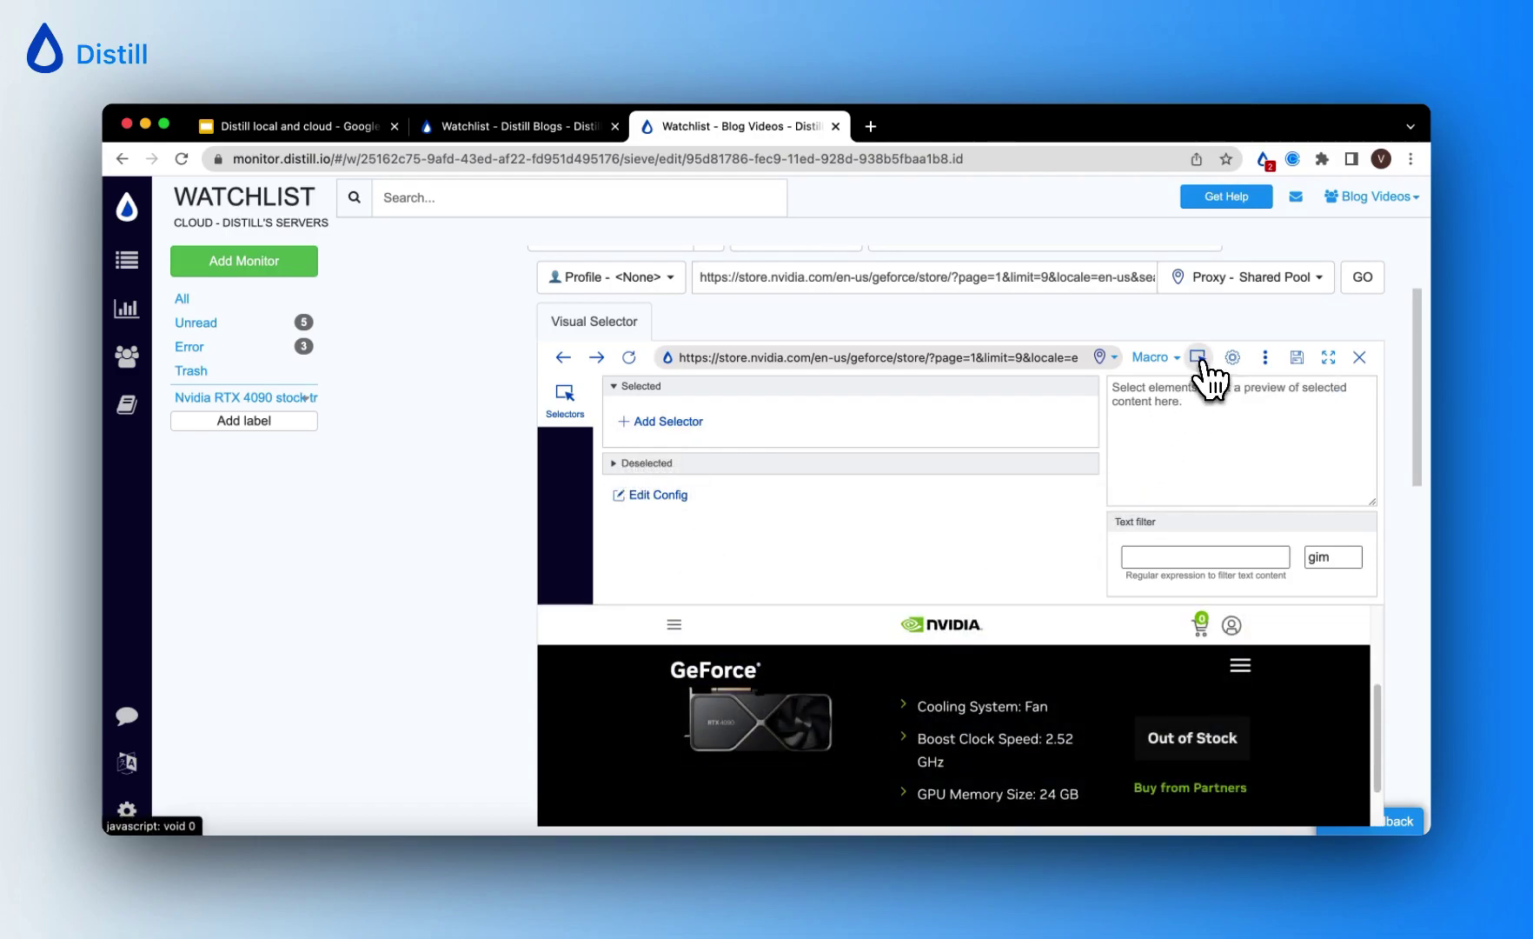
left_click(870, 730)
scroll(868, 733, "down", 2)
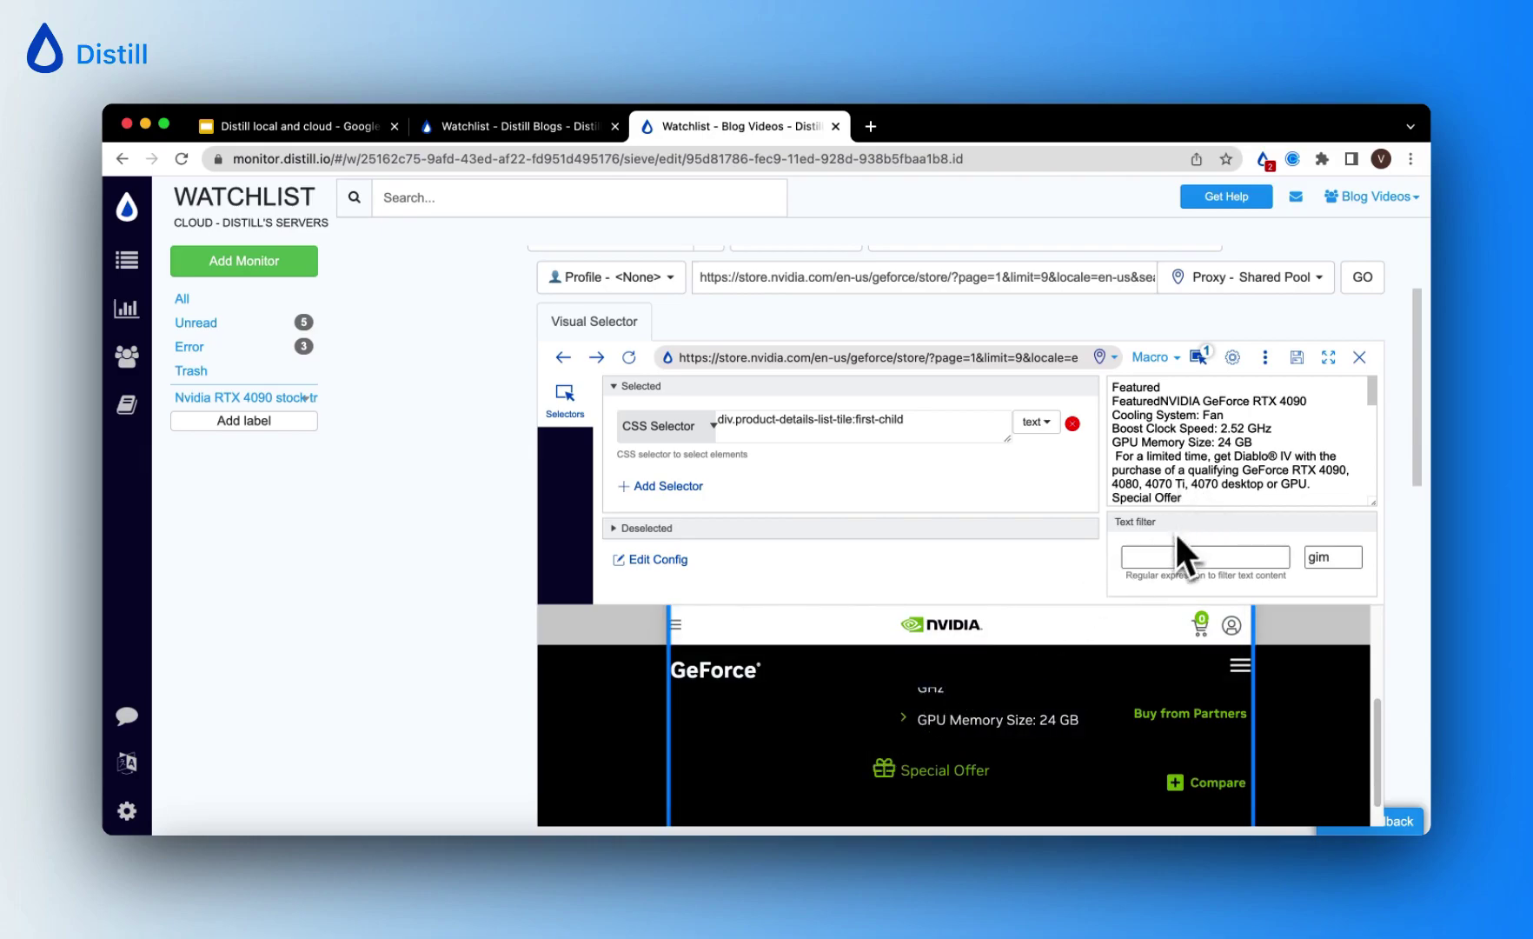
scroll(1080, 805, "up", 8)
scroll(1070, 796, "down", 5)
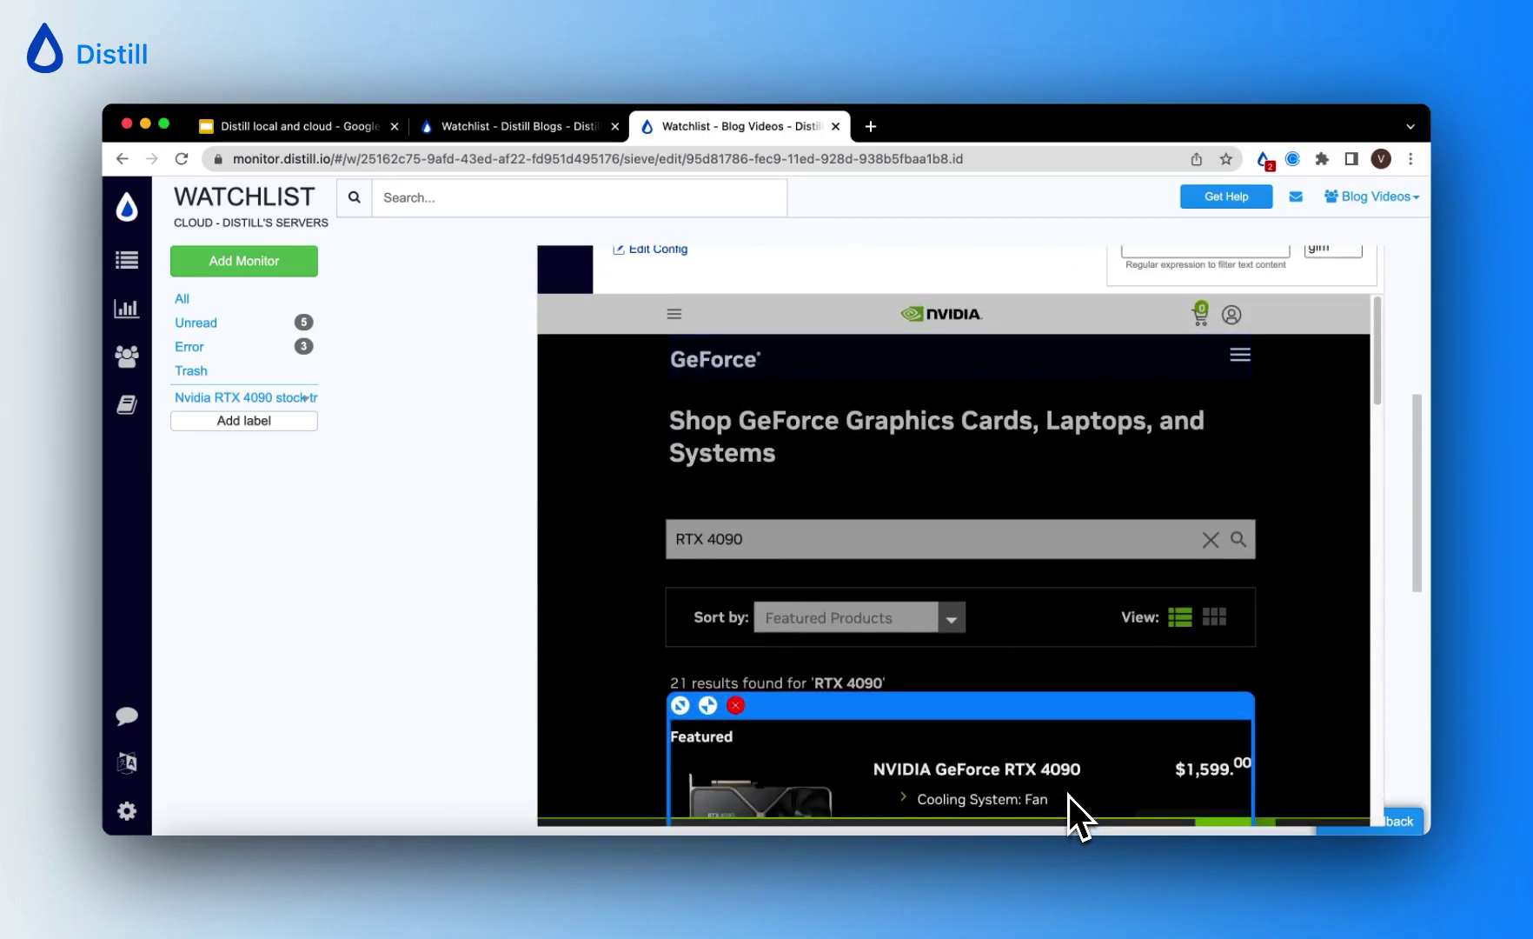
scroll(1070, 796, "down", 5)
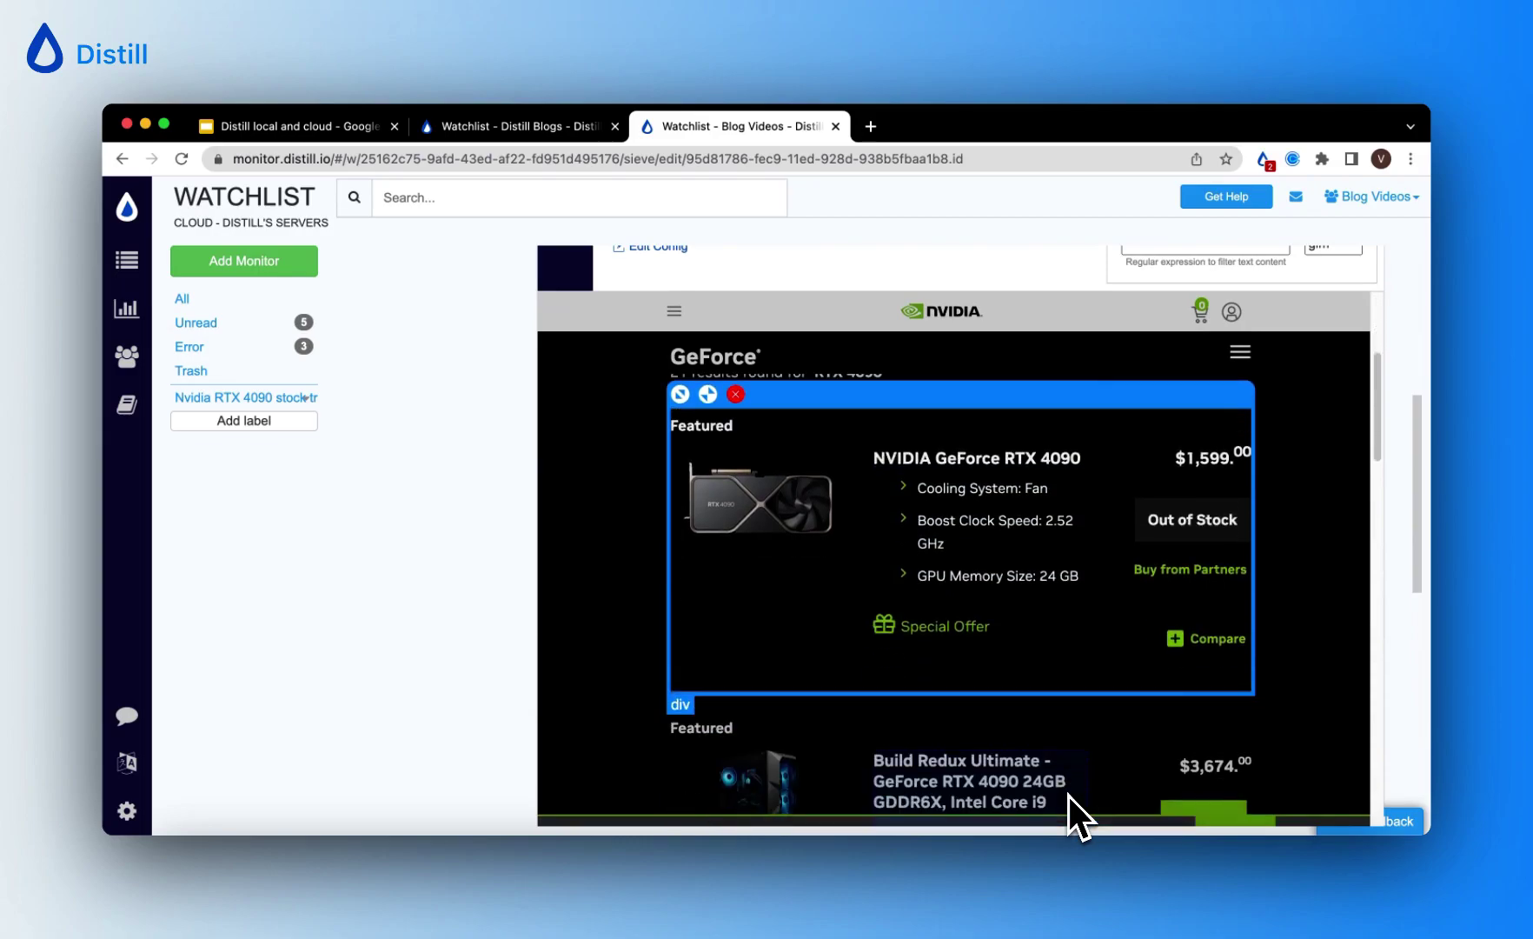
scroll(1070, 796, "up", 4)
scroll(1128, 442, "up", 5)
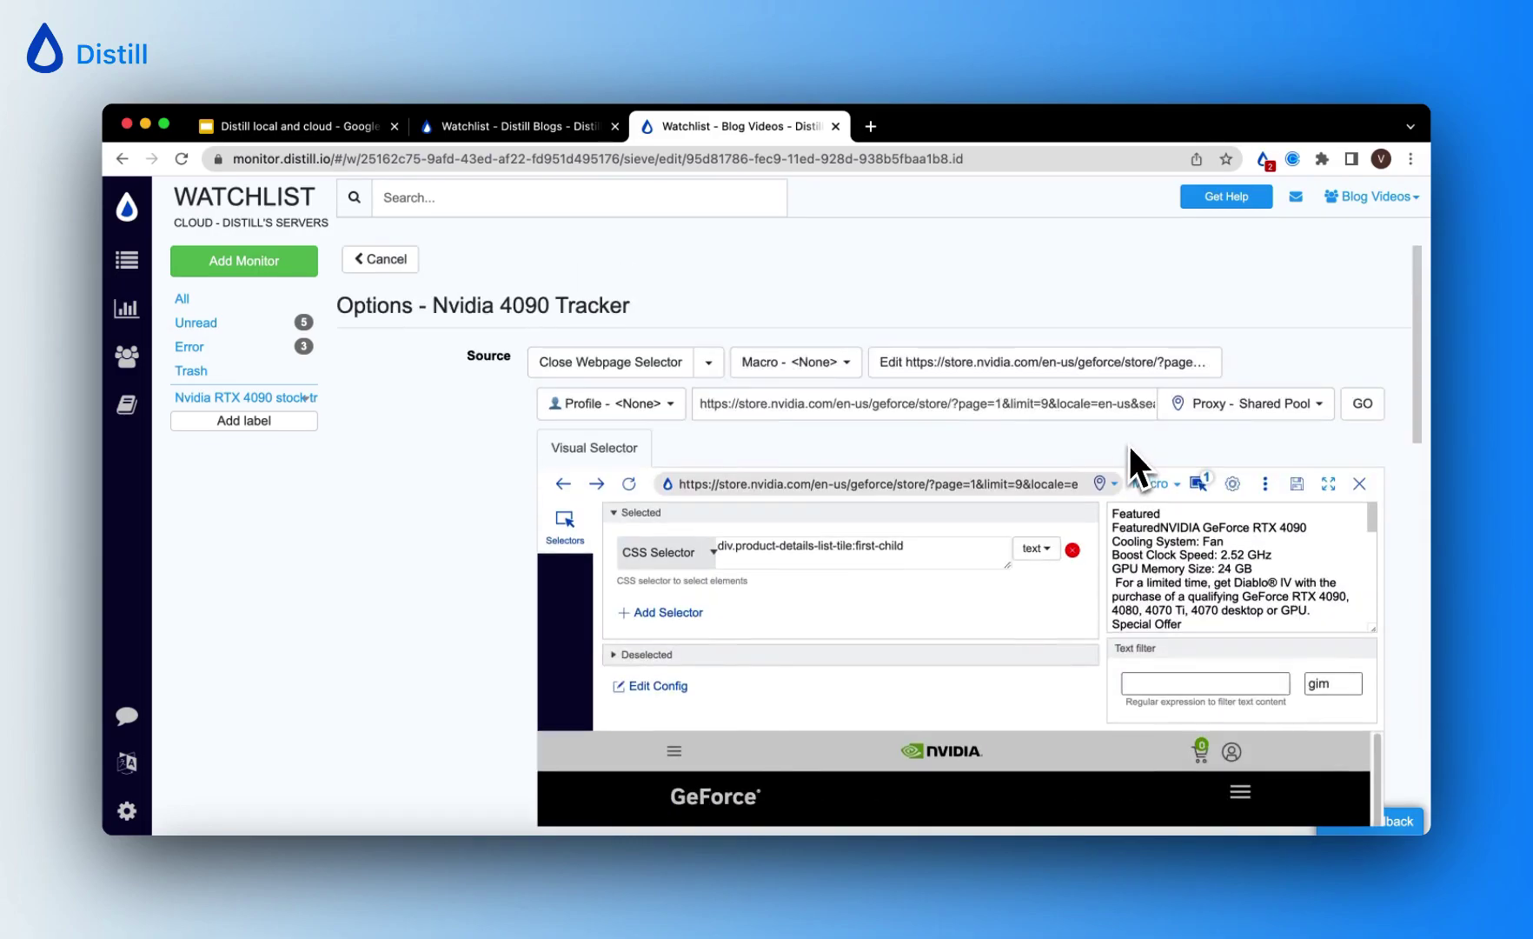
left_click_drag(1184, 626, 1115, 517)
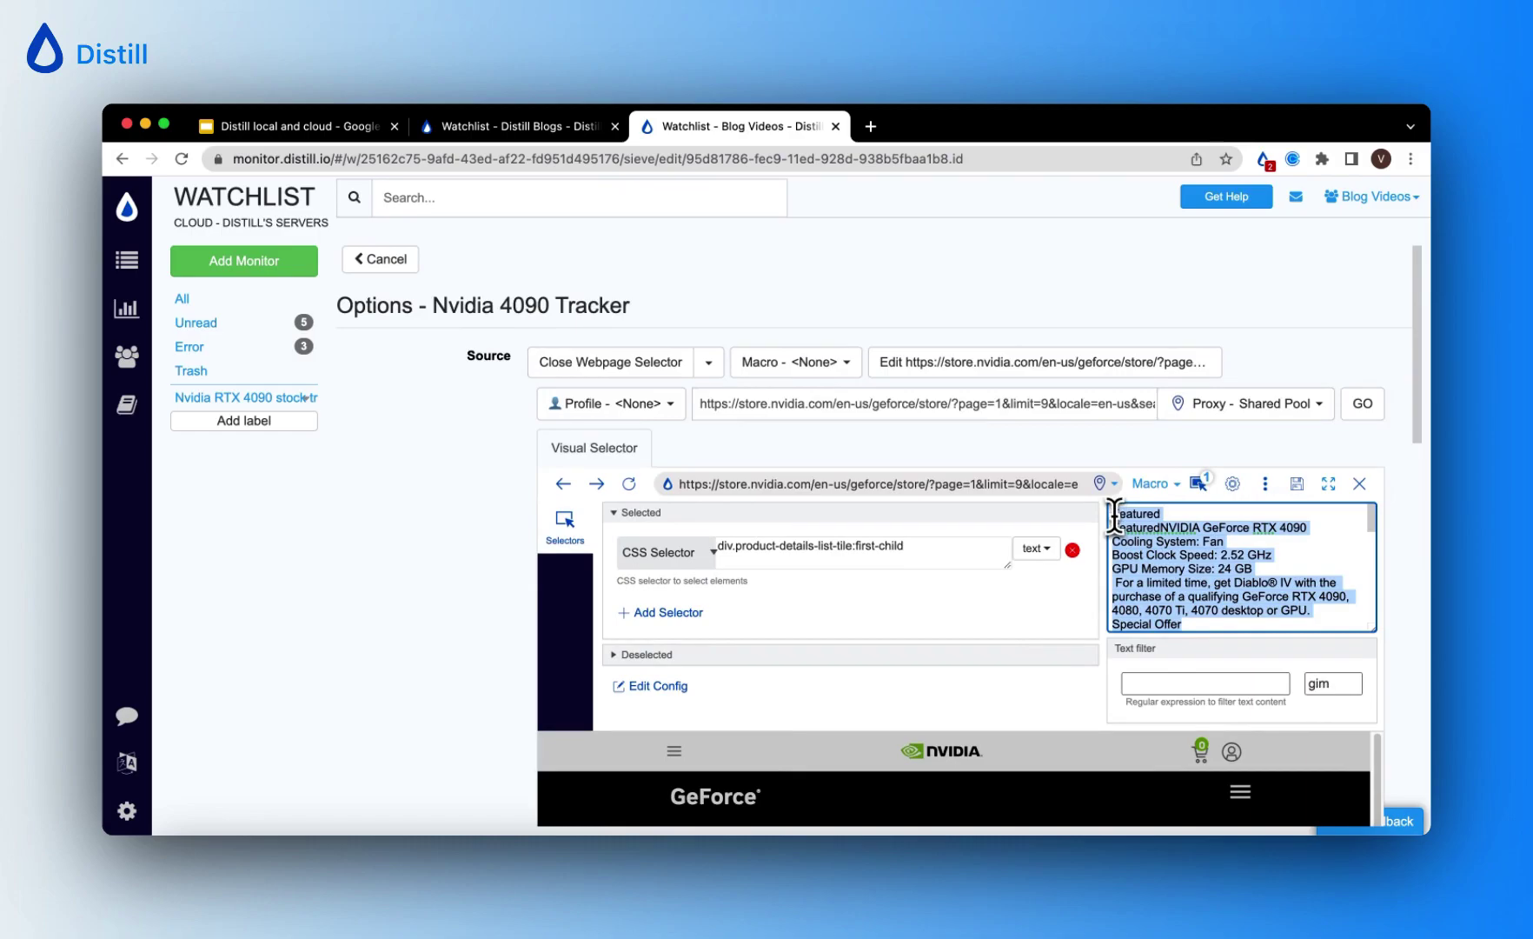
Step: Save the new selection and the tracker's options, then view its recent check log
left_click(1295, 484)
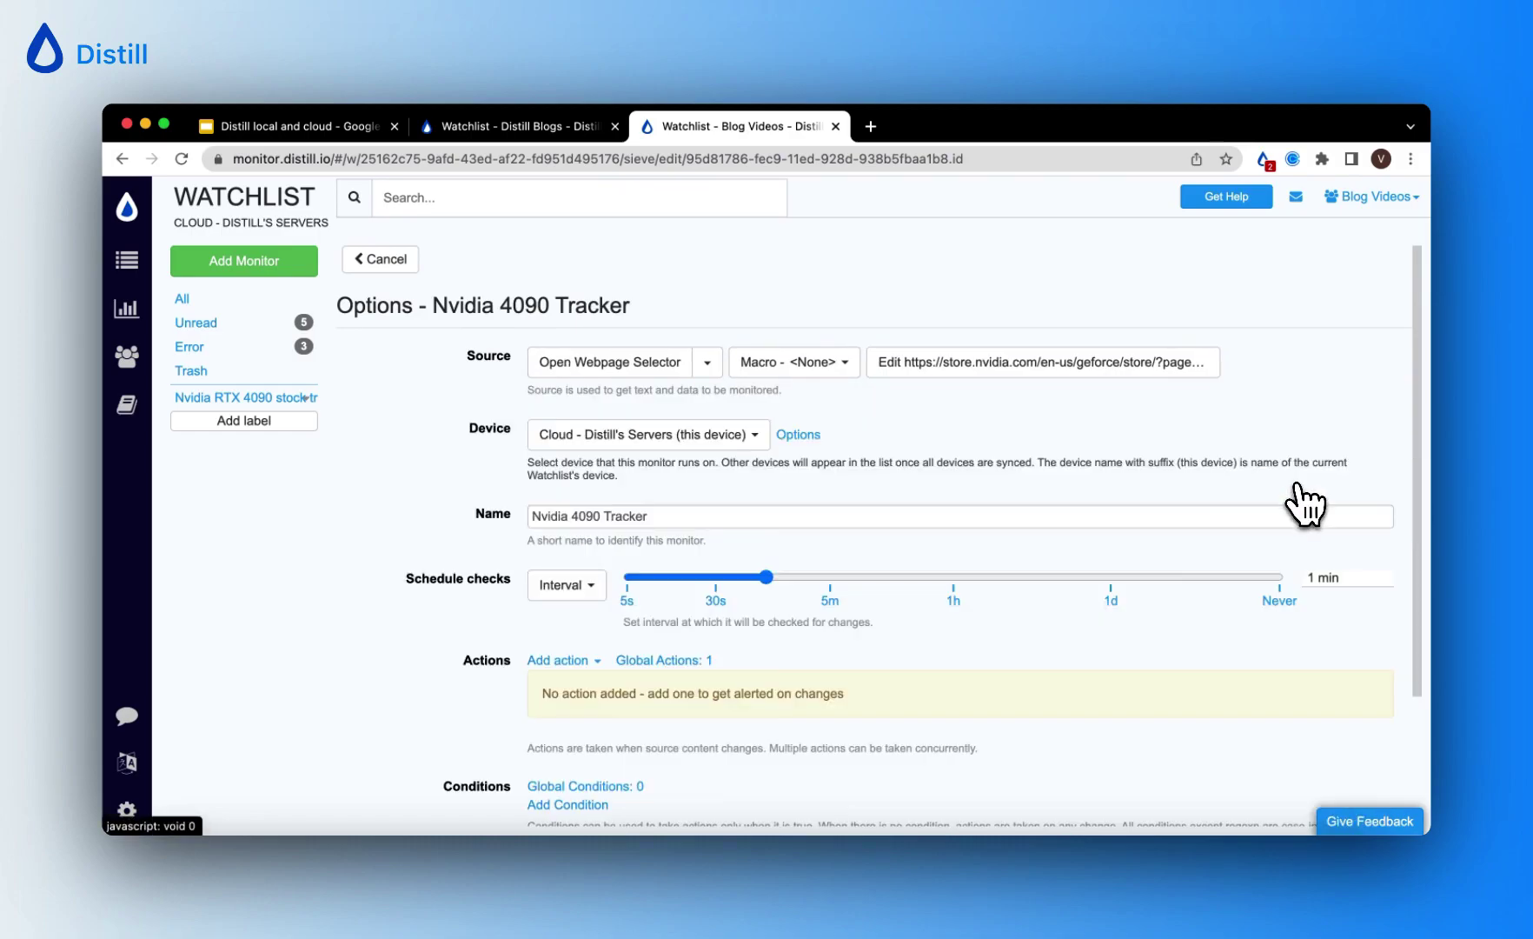
scroll(856, 577, "down", 4)
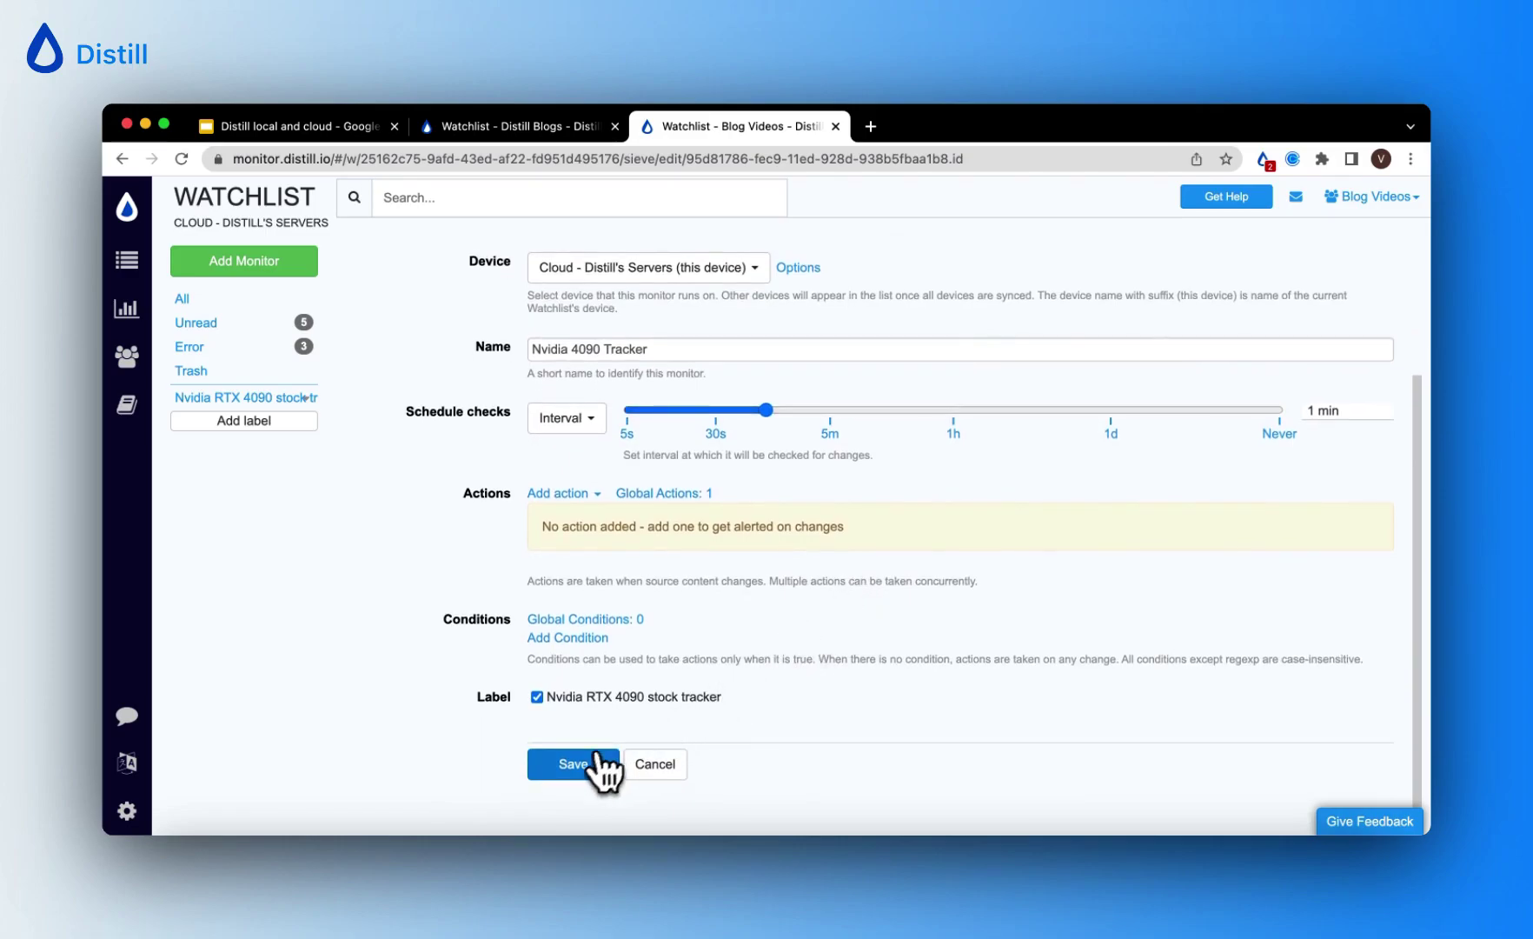
left_click(584, 764)
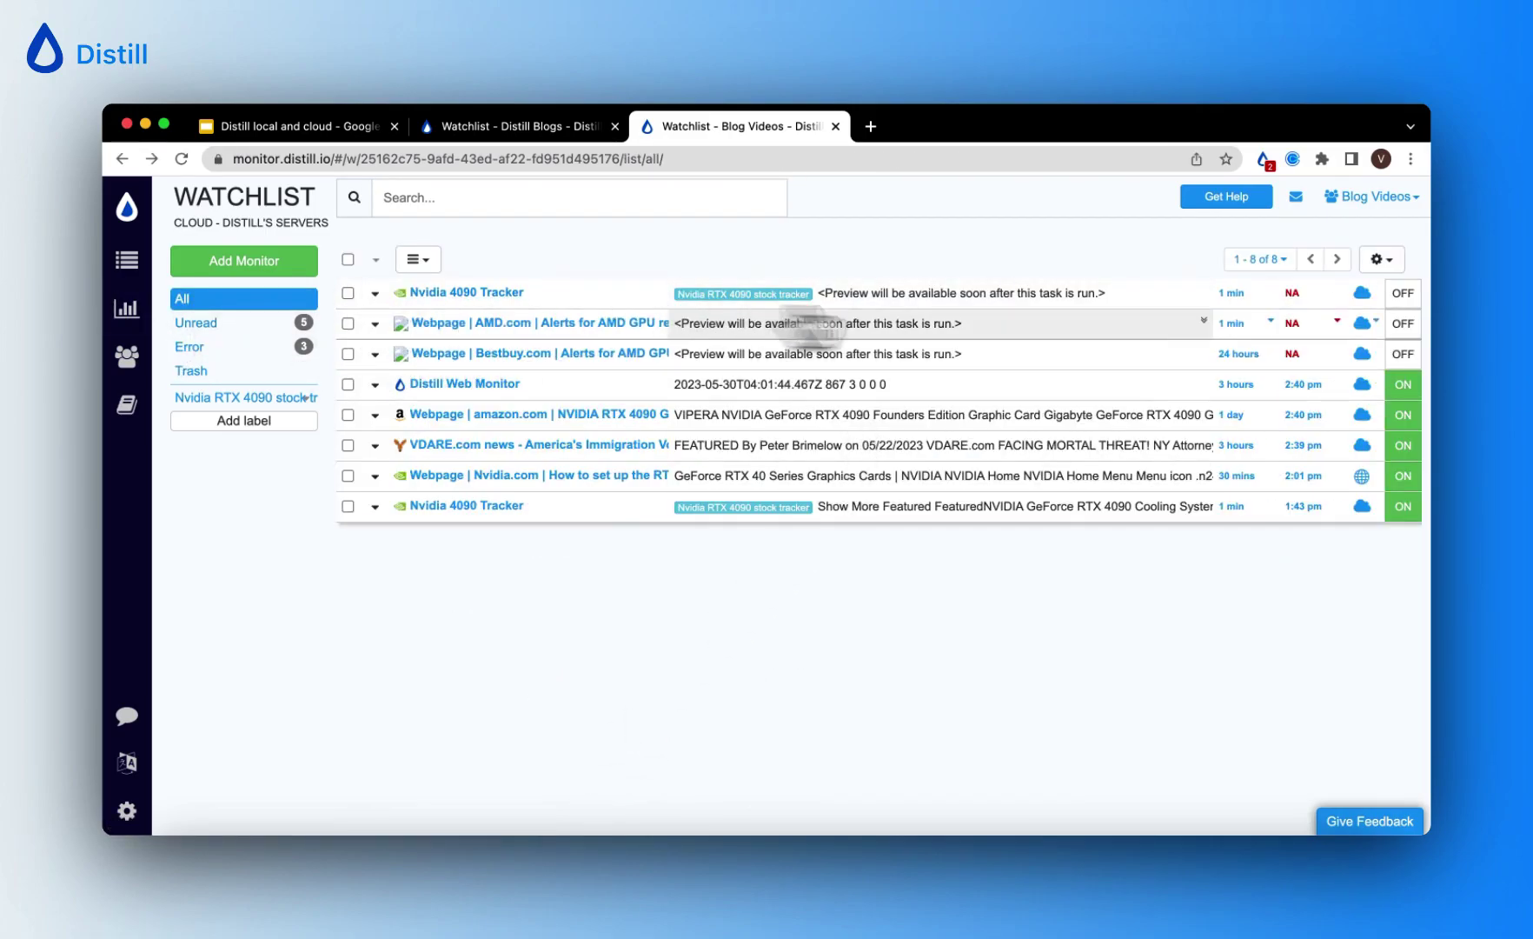
left_click(1335, 294)
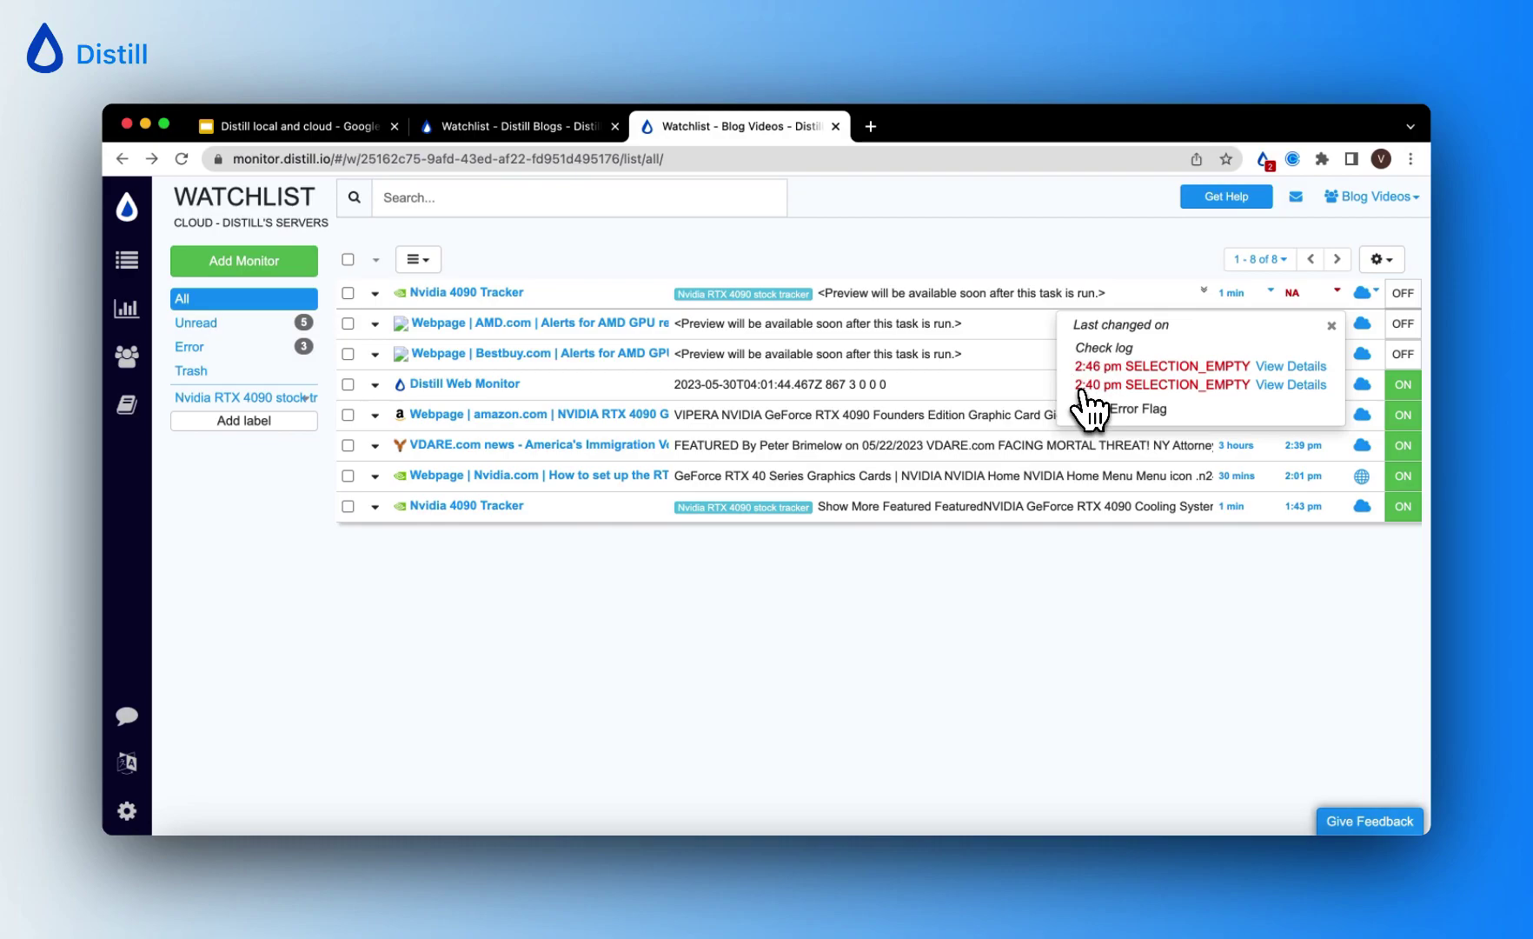
Step: Run a check on the Nvidia 4090 Tracker and close its check log after the 3:05 pm success
left_click(348, 294)
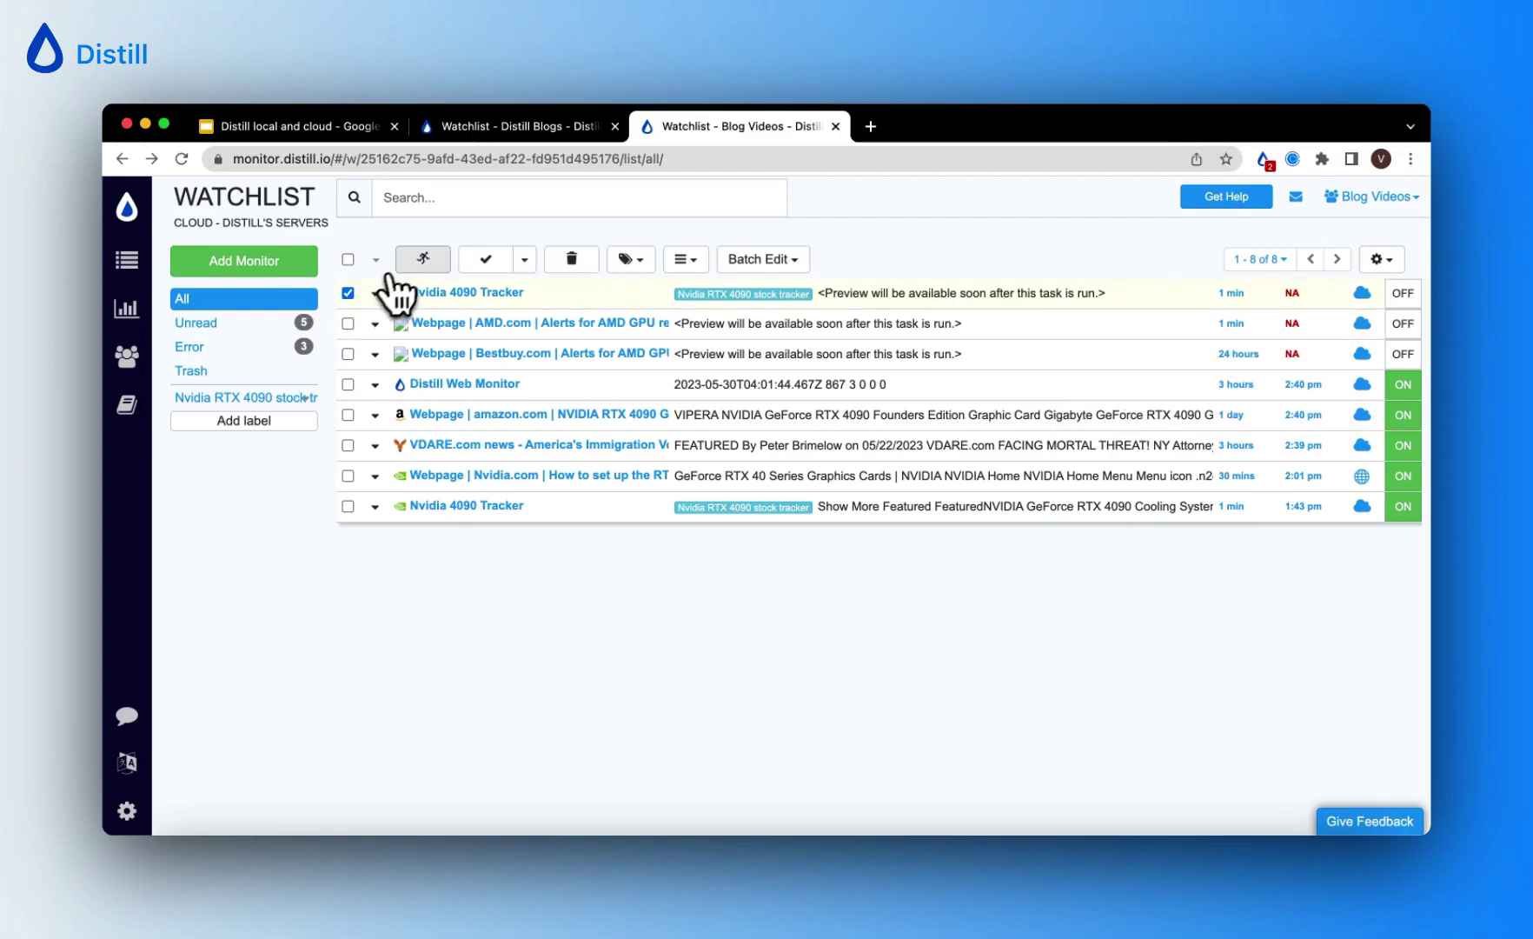
left_click(423, 260)
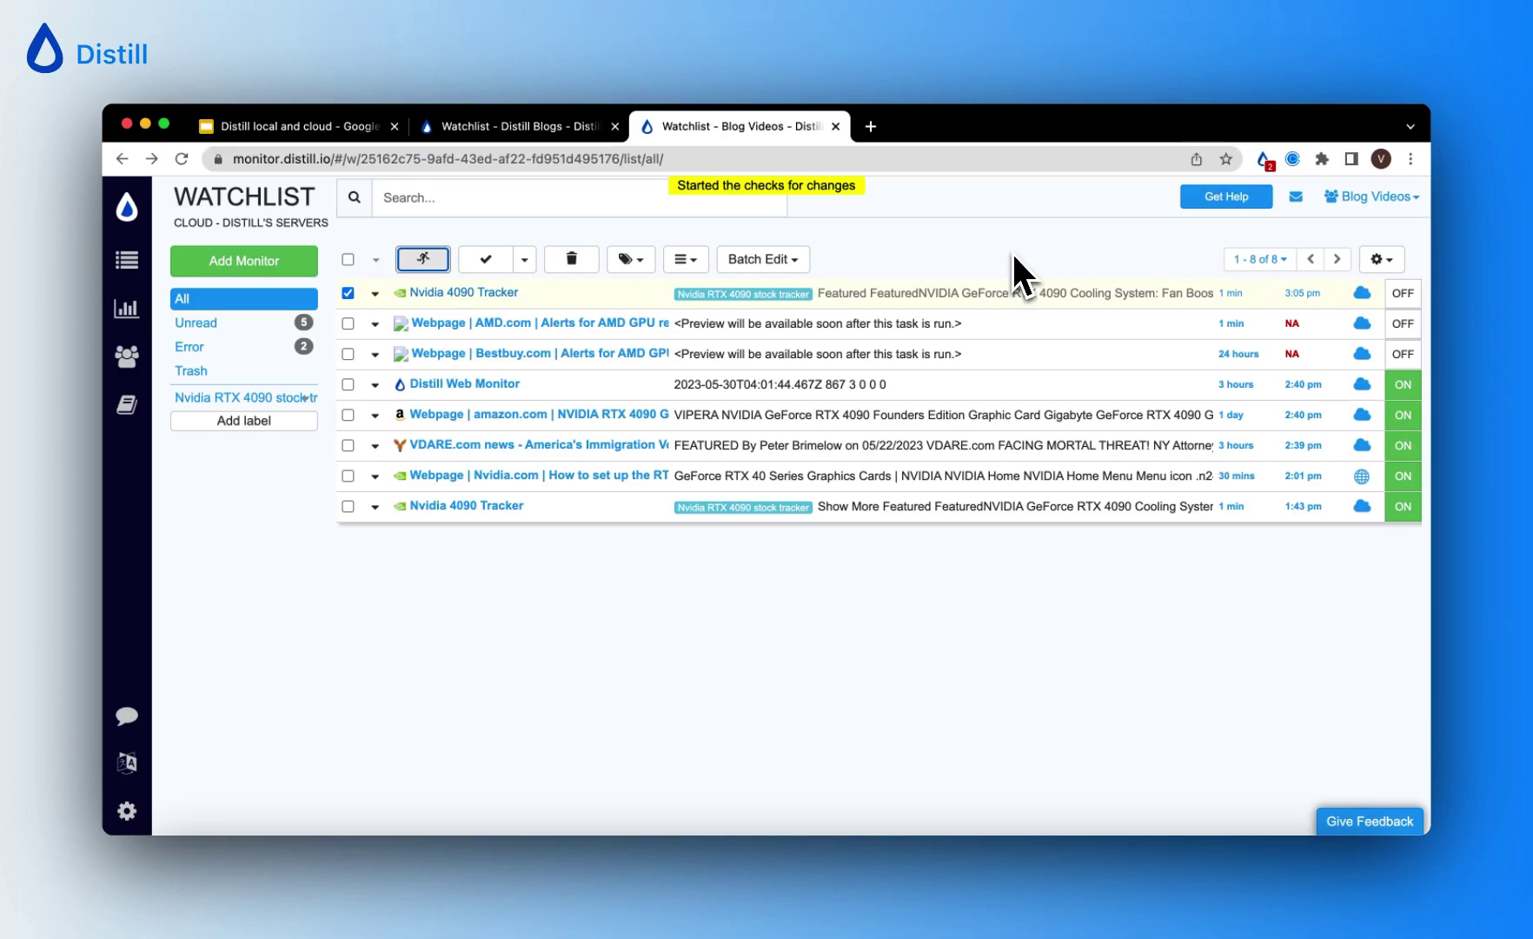
mouse_move(1320, 293)
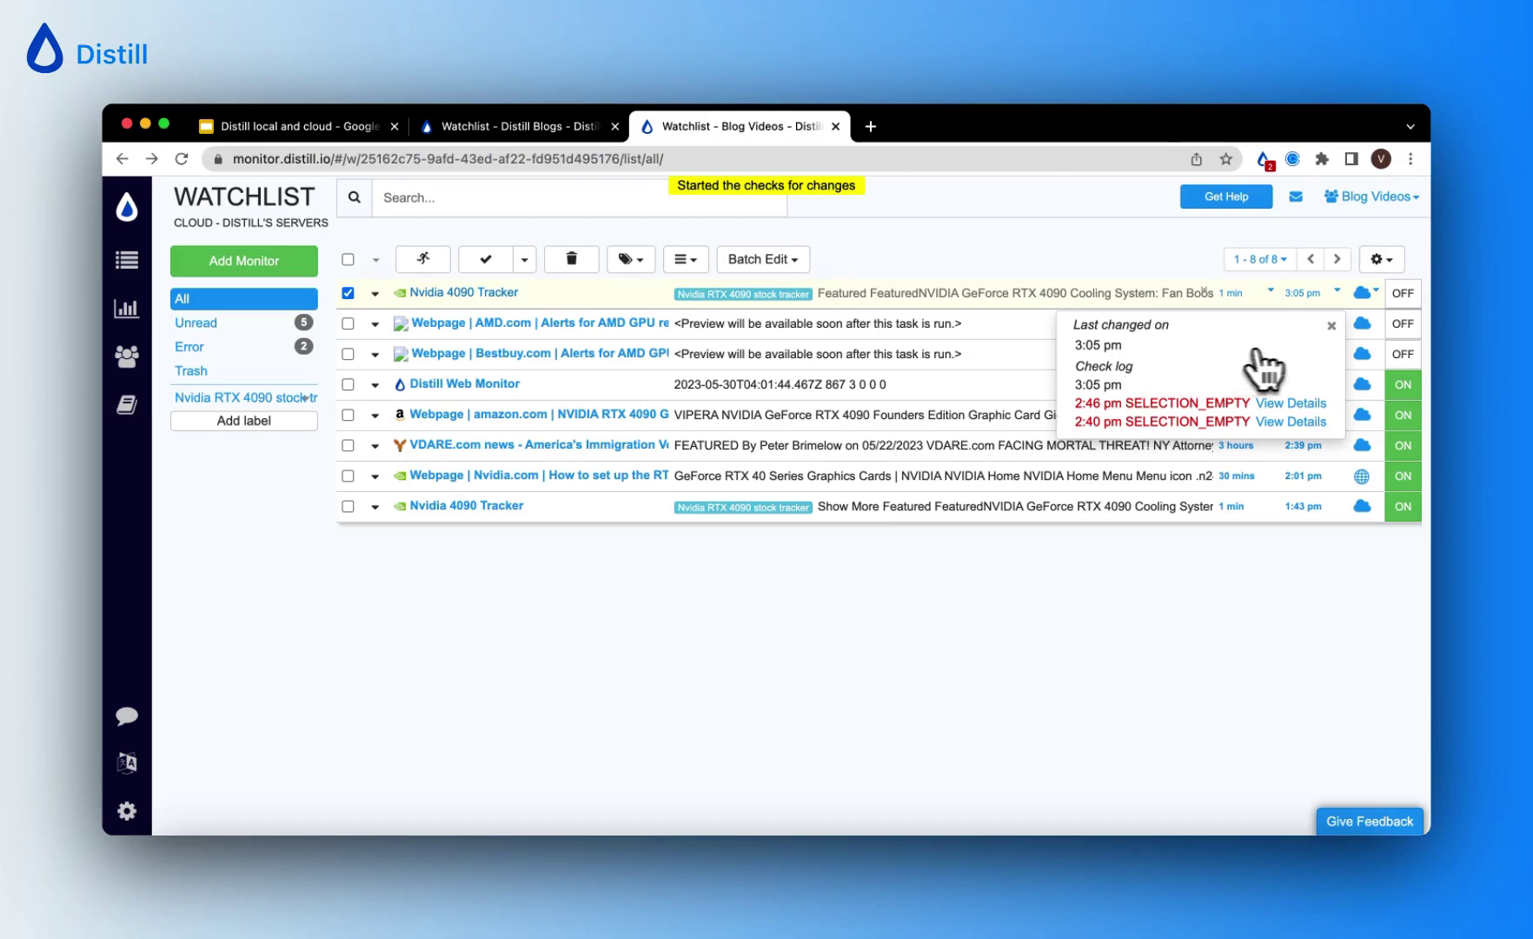
left_click(1331, 325)
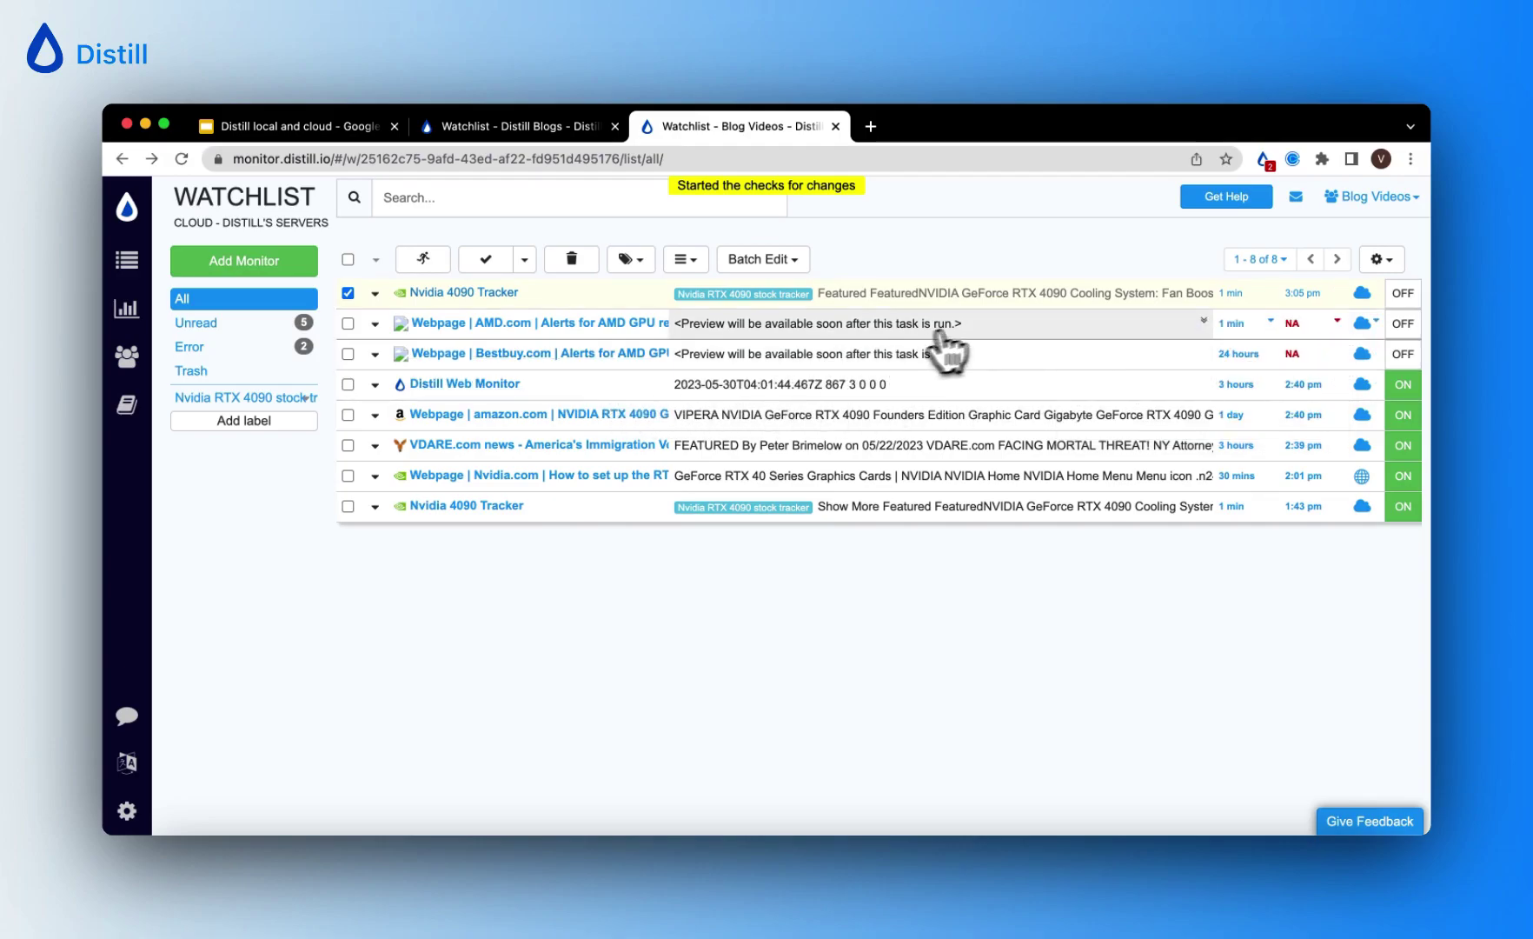
left_click(982, 308)
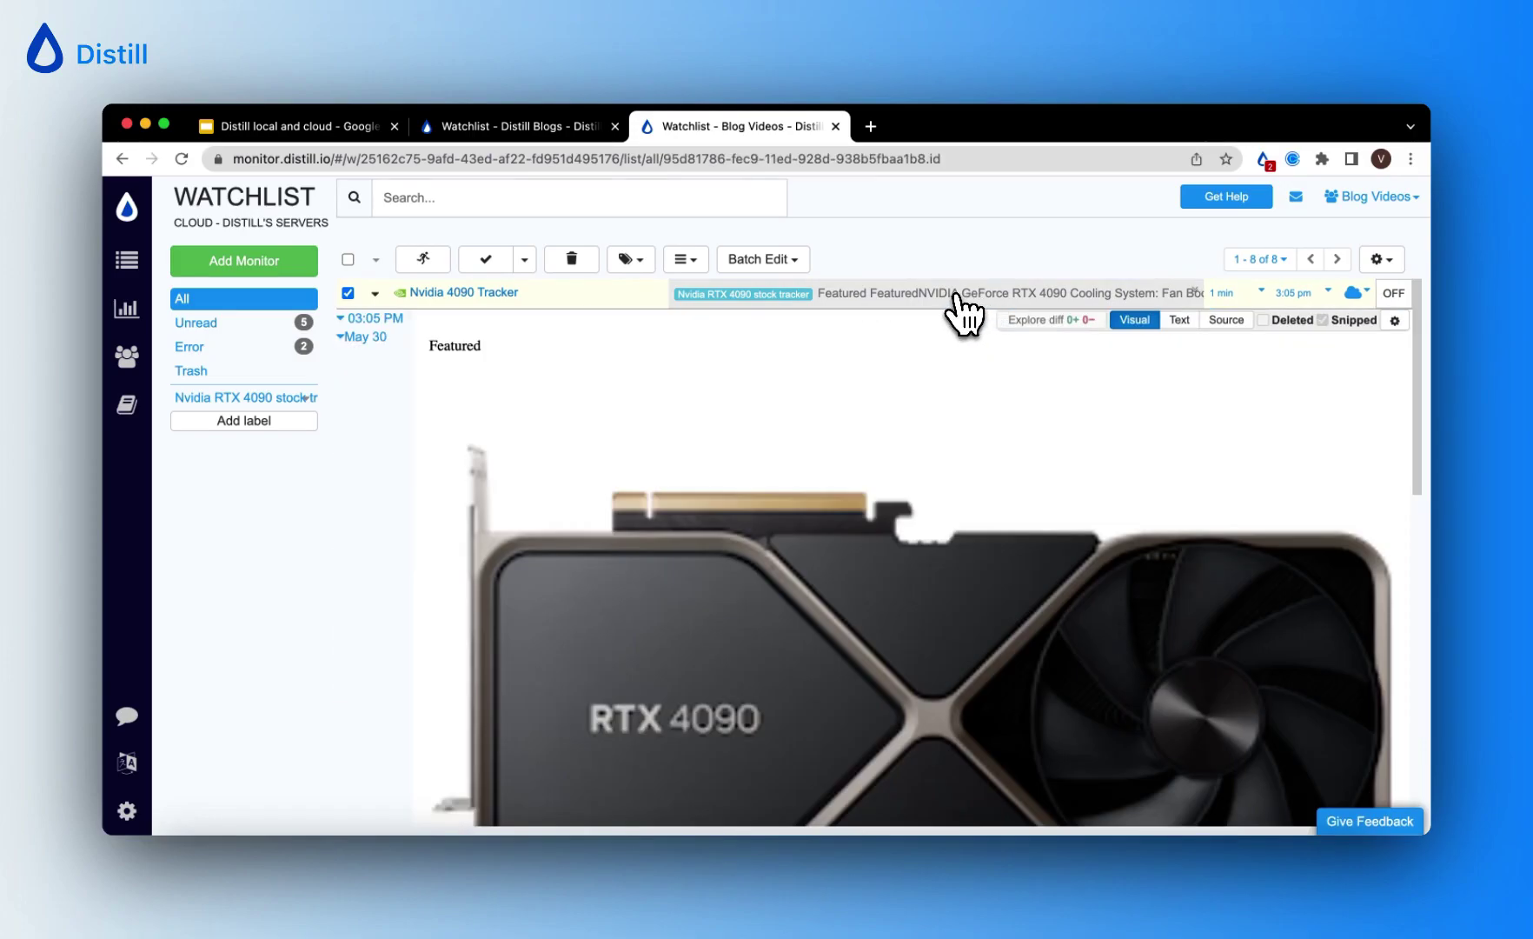
left_click(956, 295)
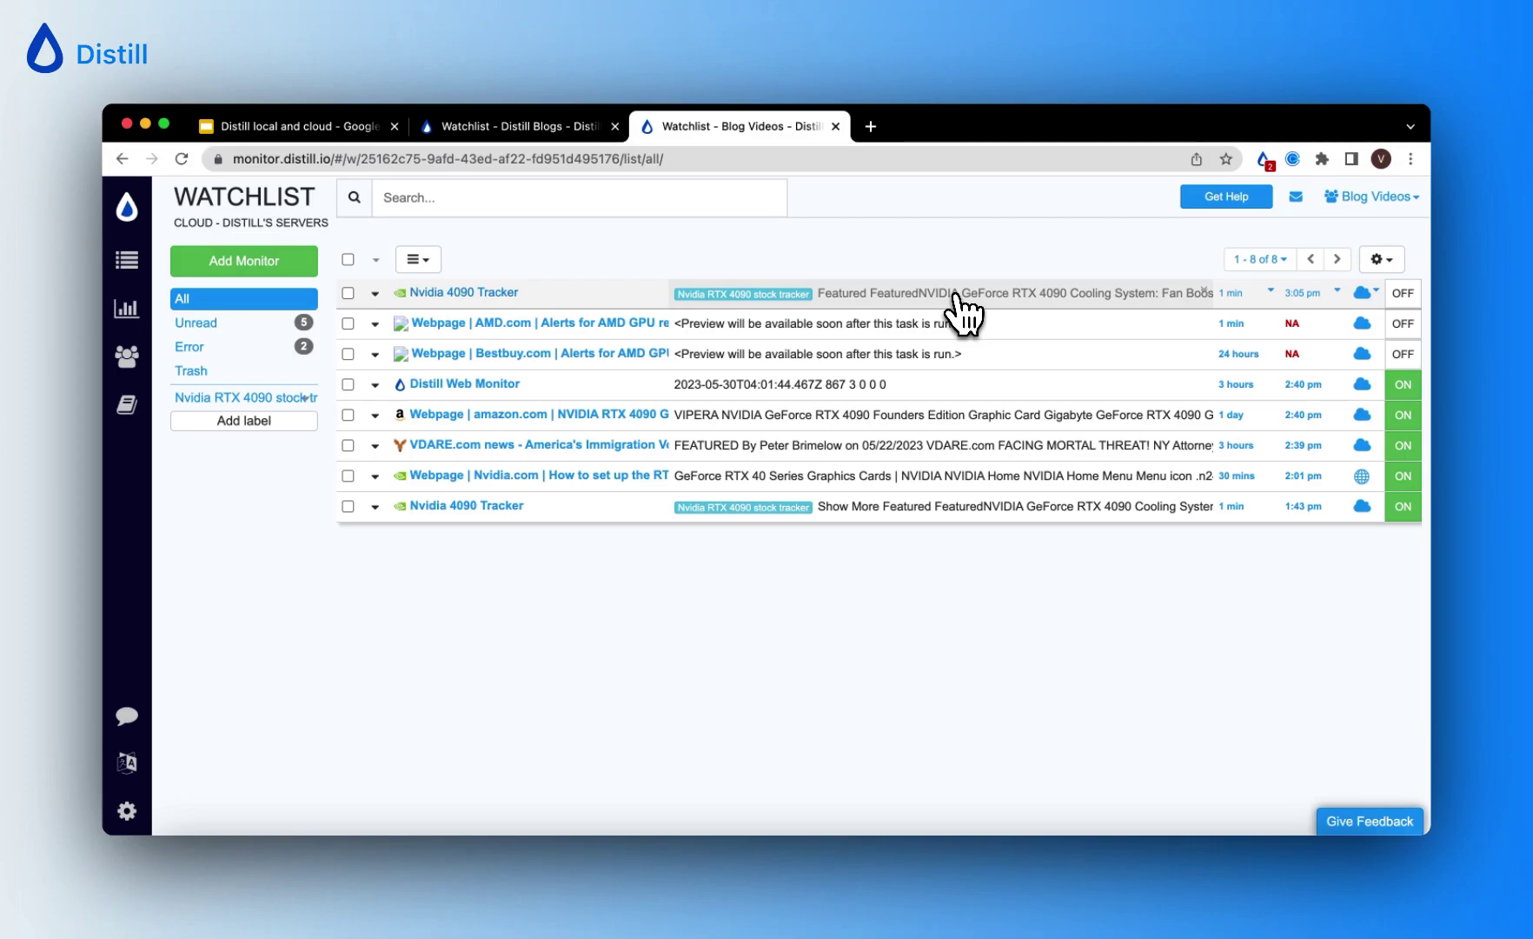
Step: Open the Nvidia 4090 Tracker's raw selection config from its edit options
left_click(376, 294)
left_click(396, 328)
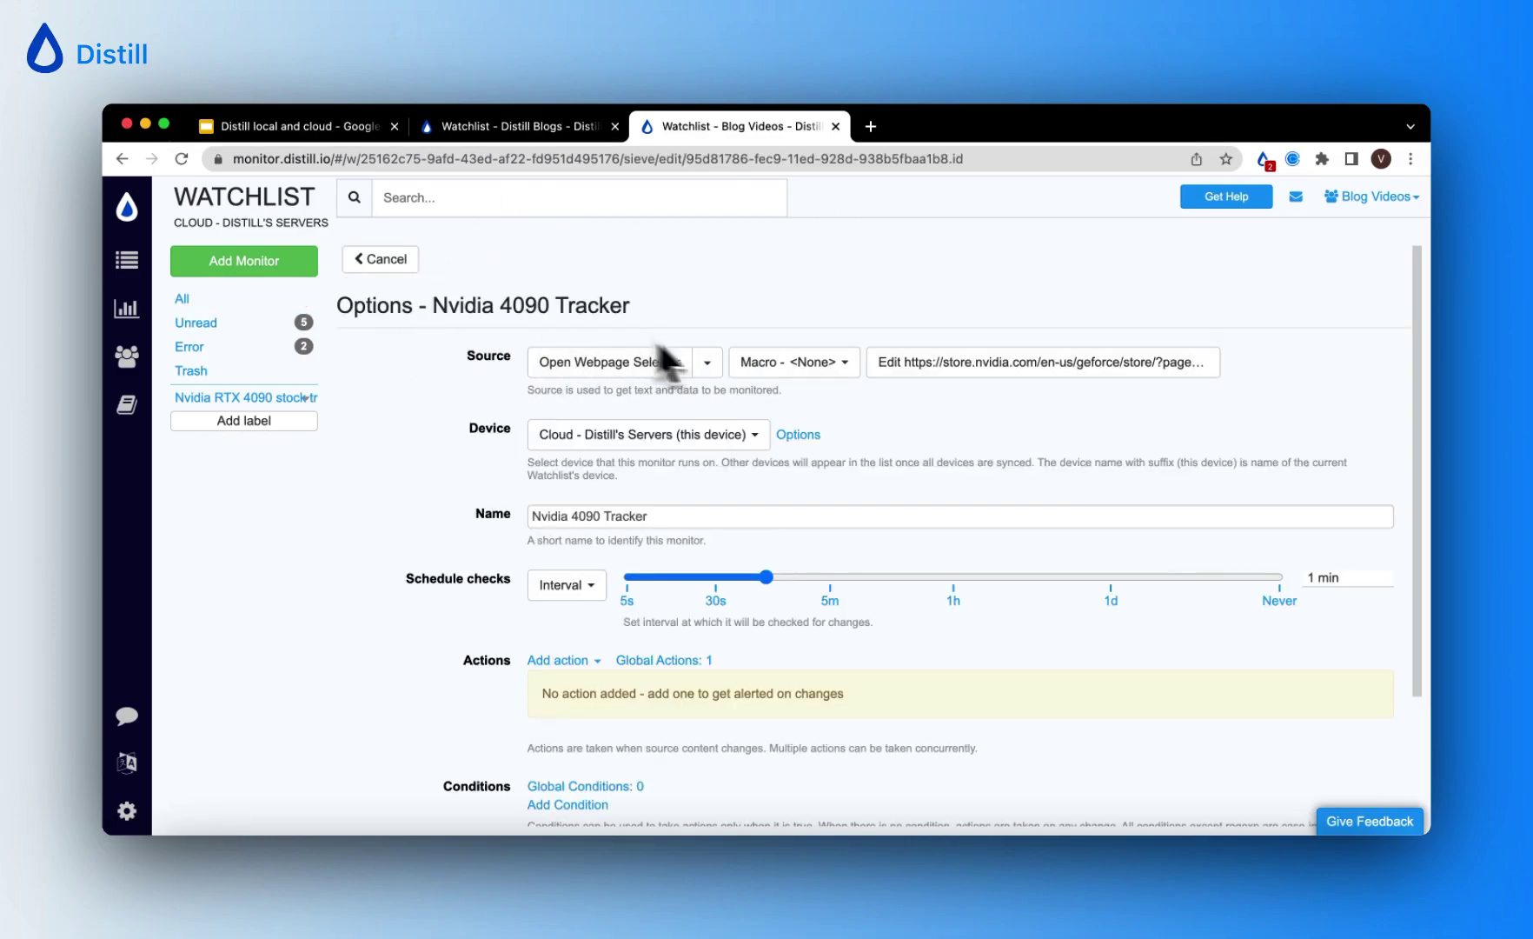
left_click(707, 363)
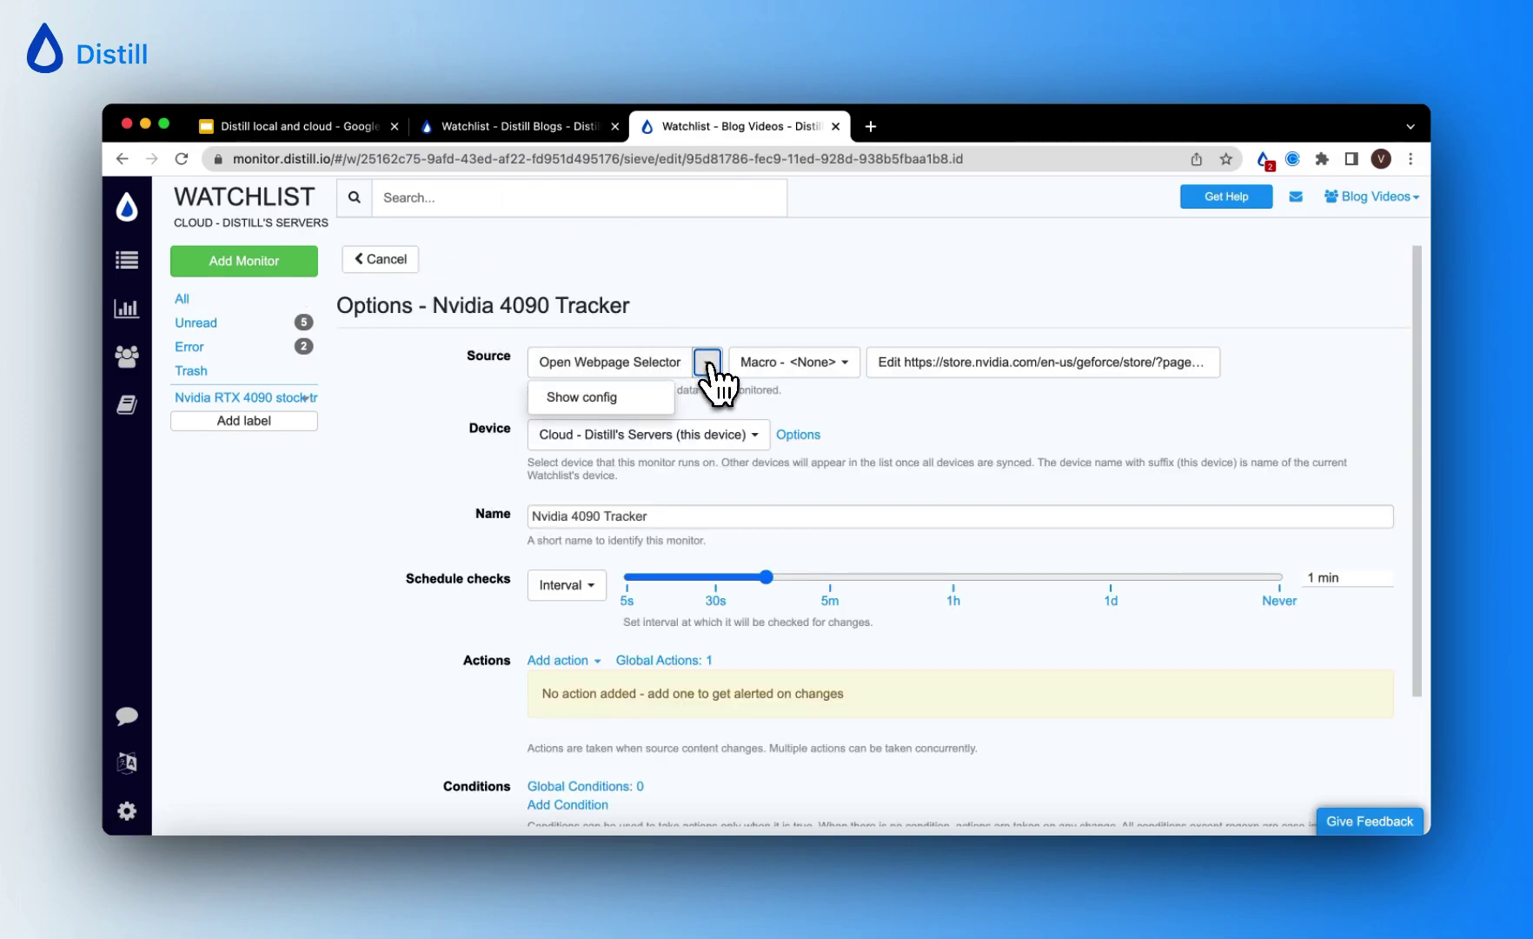
left_click(613, 402)
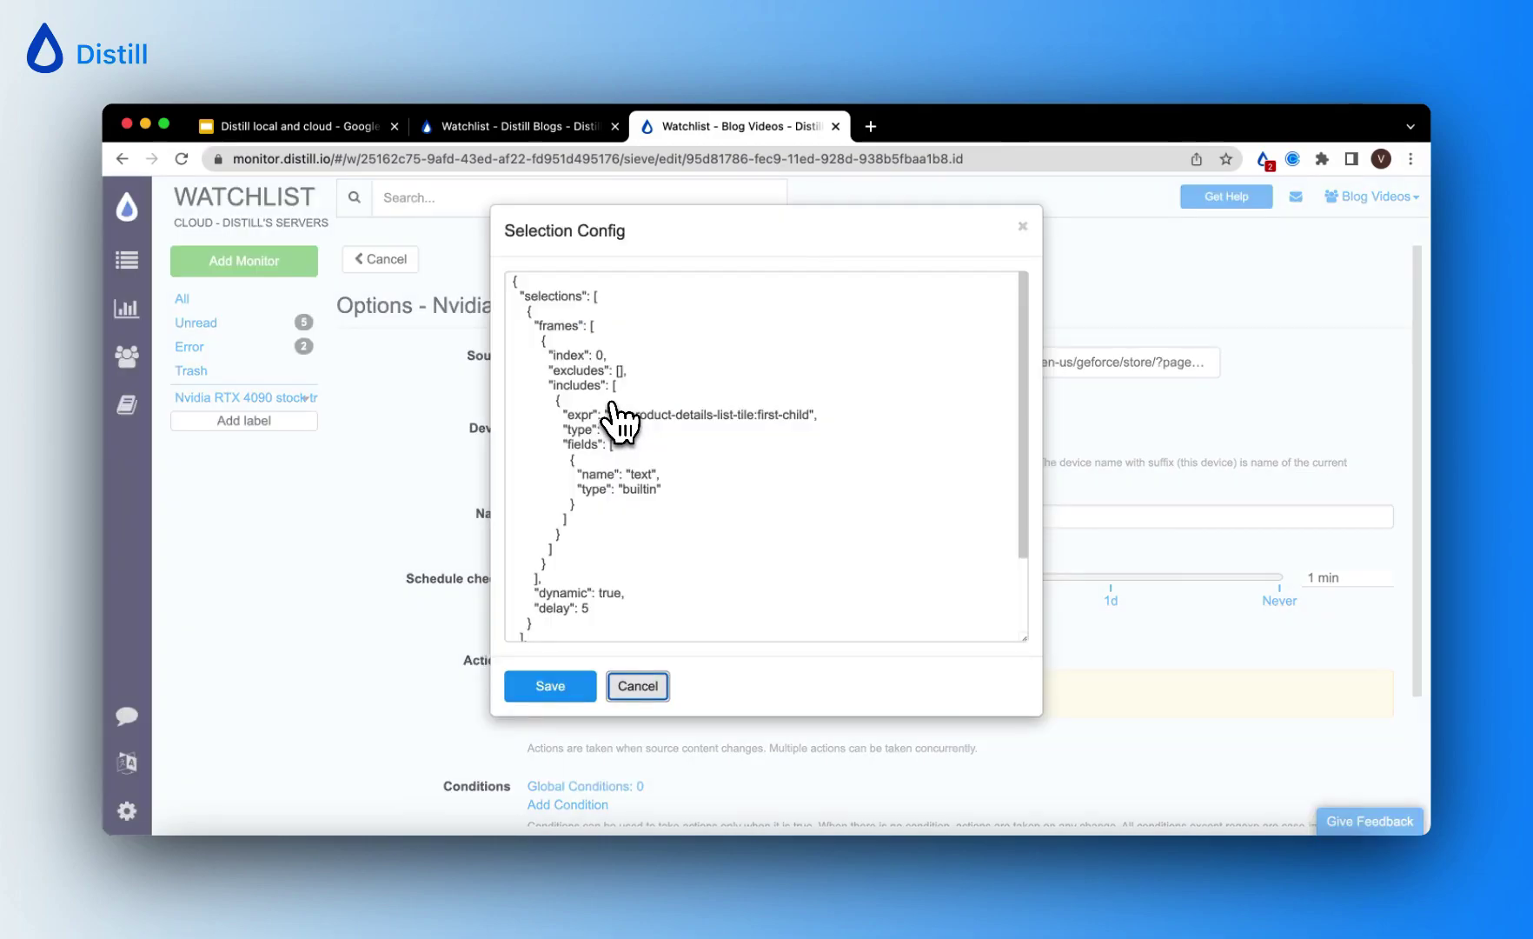
Step: Change the config's "delay" value from 5 to 10
scroll(661, 561, "down", 2)
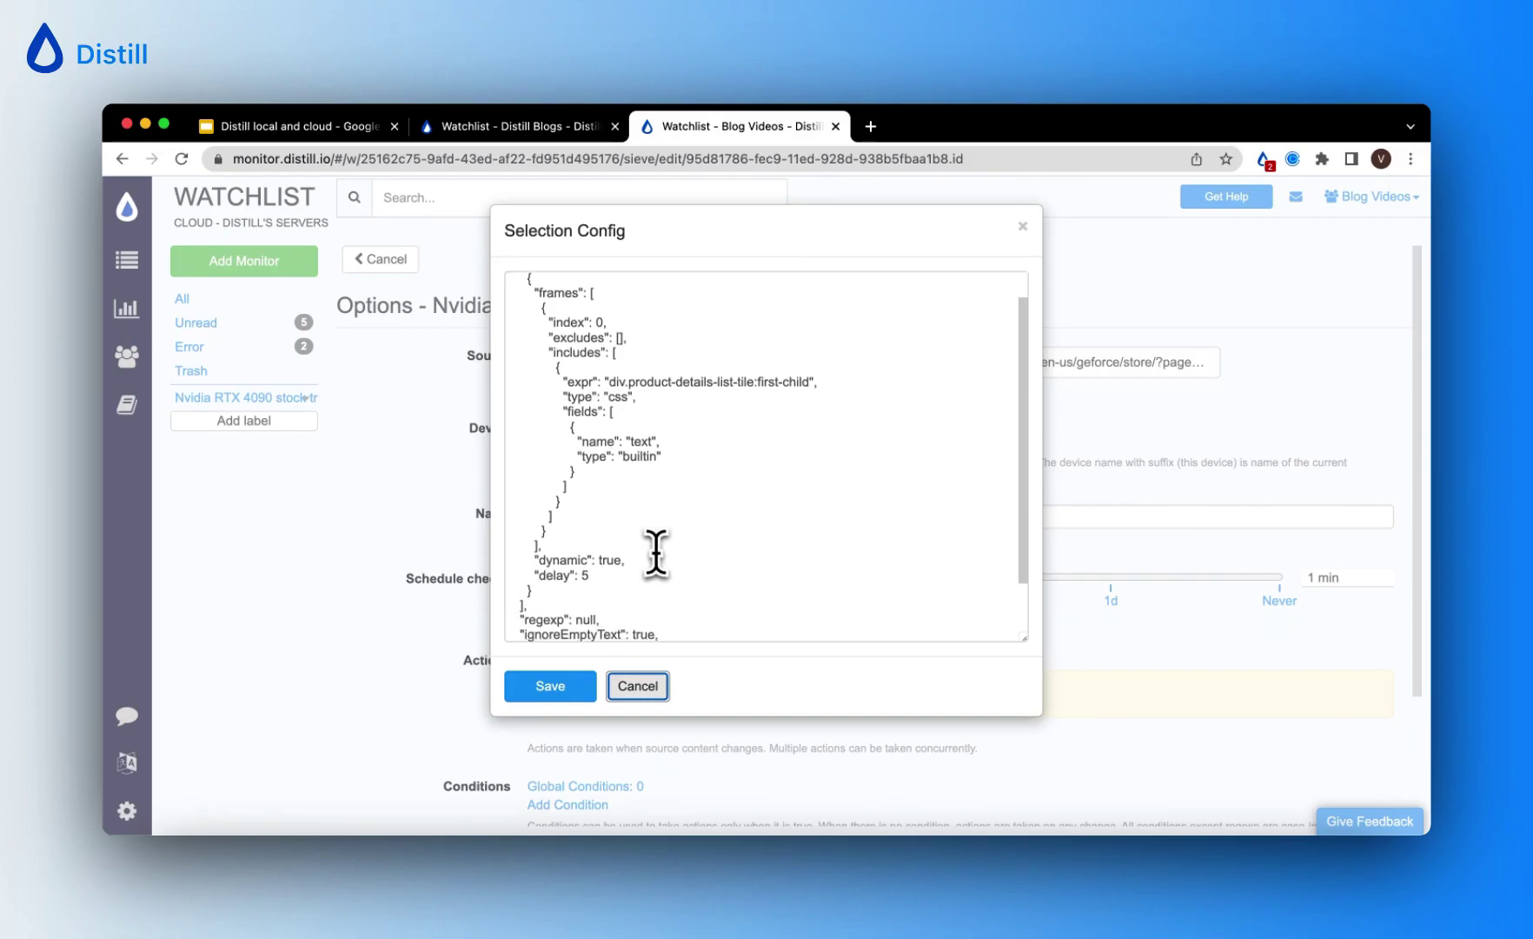
left_click_drag(619, 563, 530, 560)
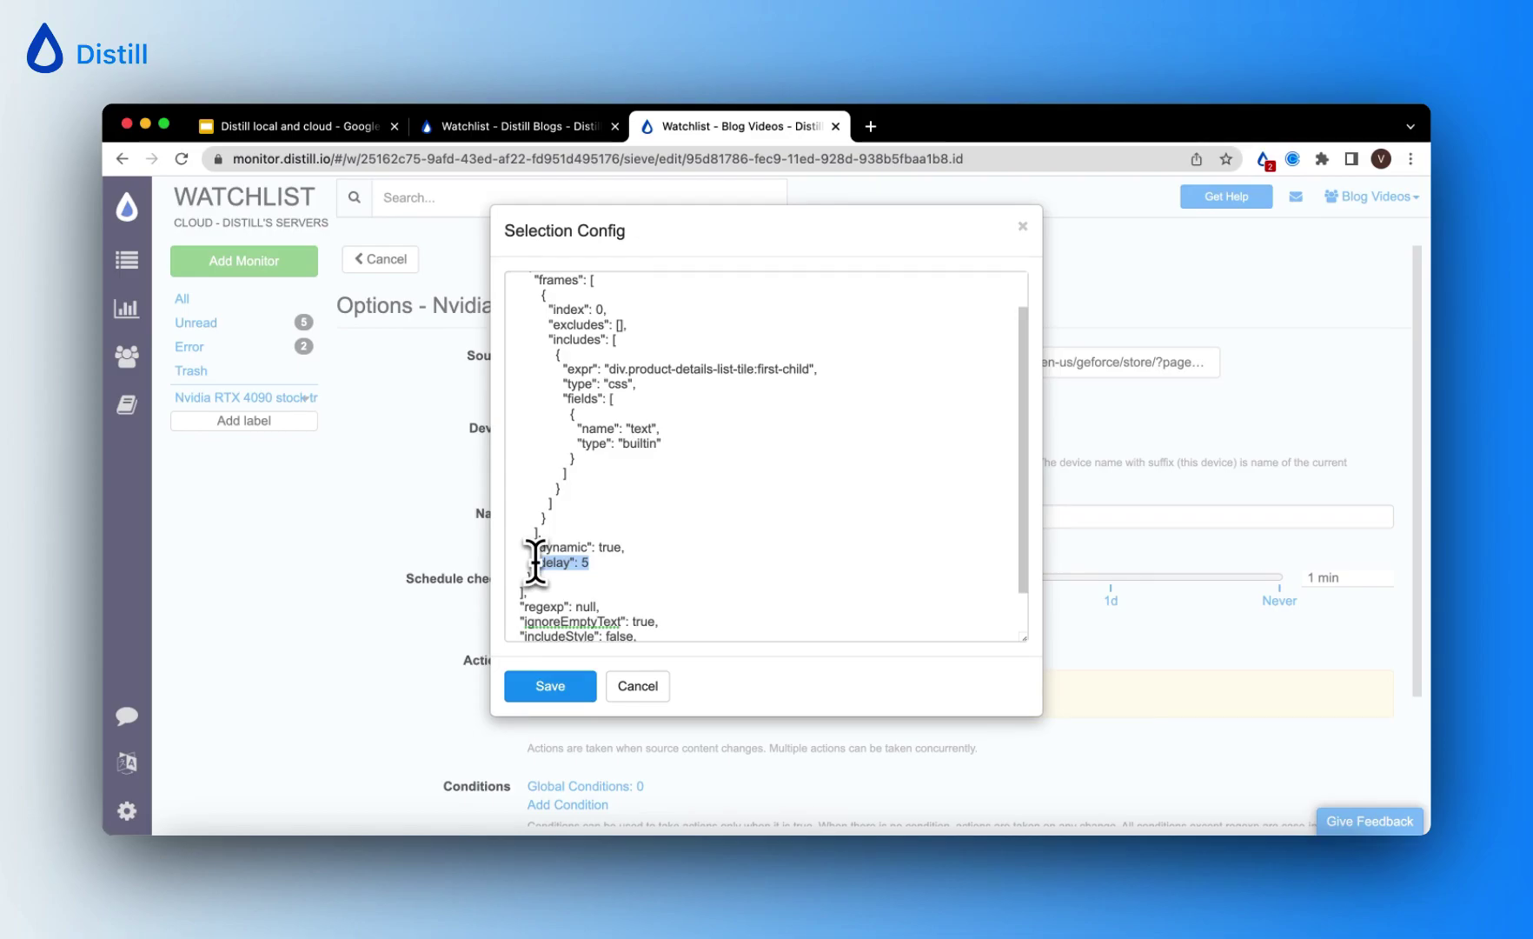
left_click(580, 577)
key("BackSpace")
type("10")
Step: Save the 10-second delay config and then the Nvidia 4090 Tracker's options
left_click(552, 691)
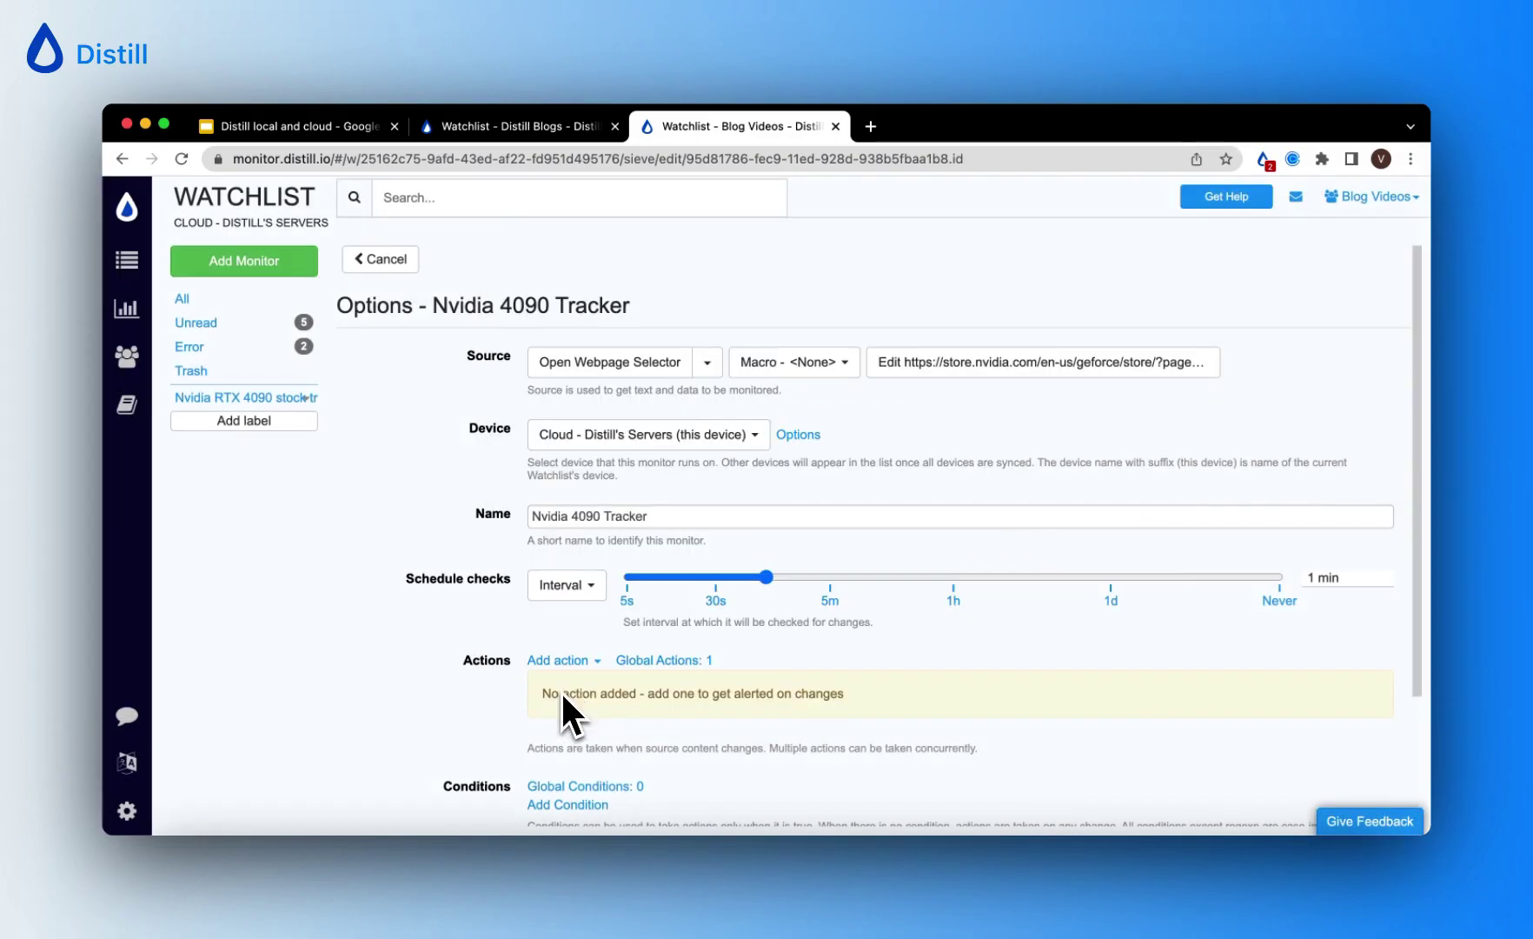
scroll(561, 690, "down", 3)
left_click(574, 764)
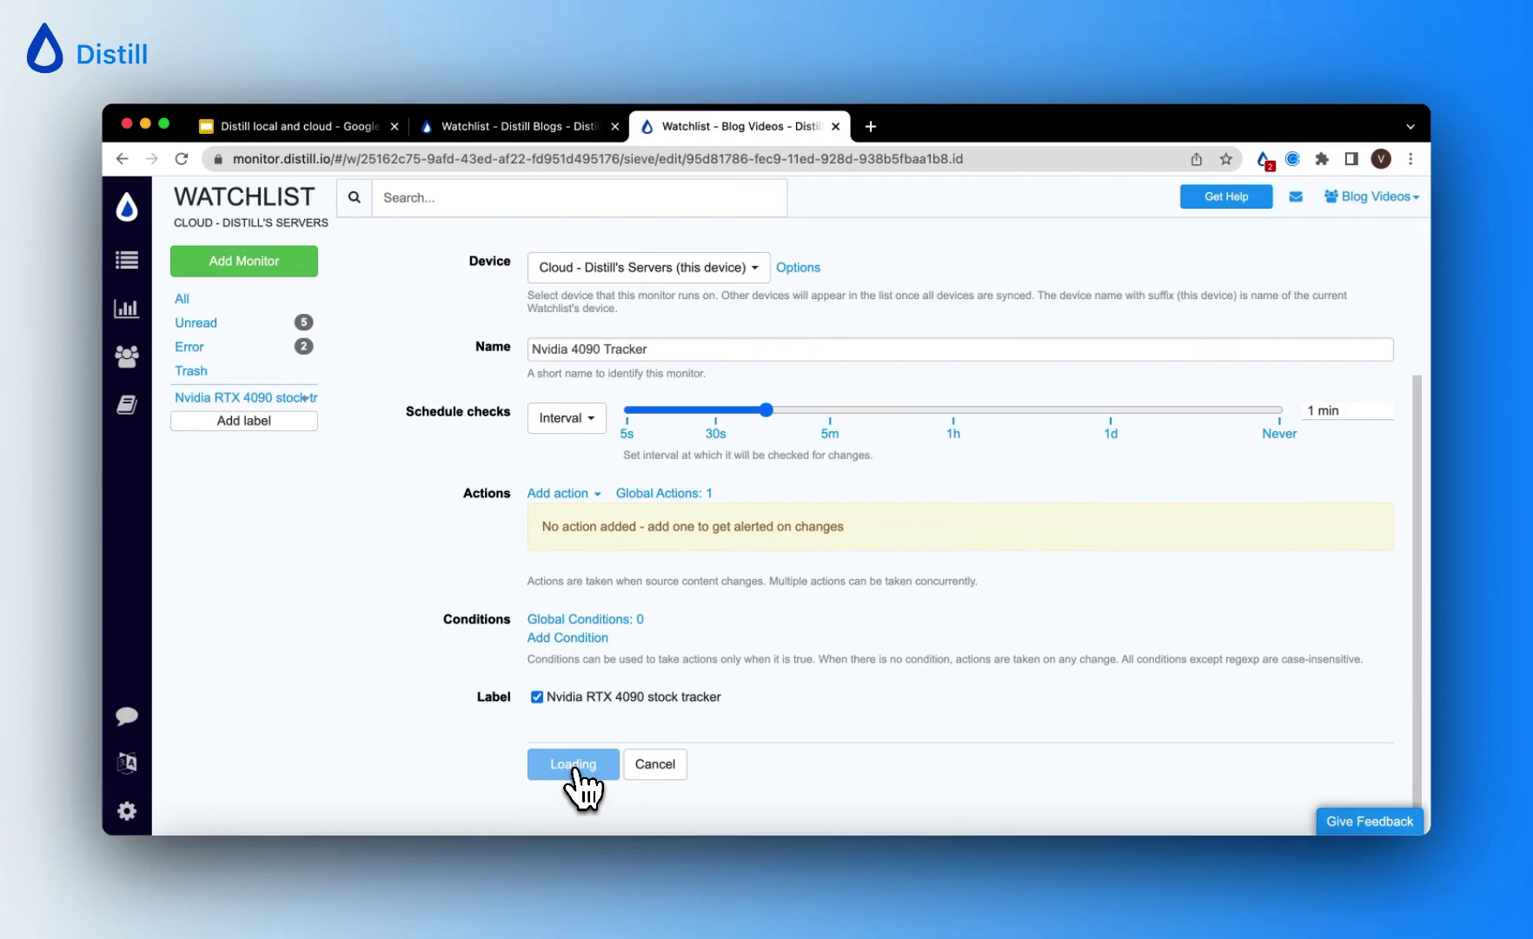